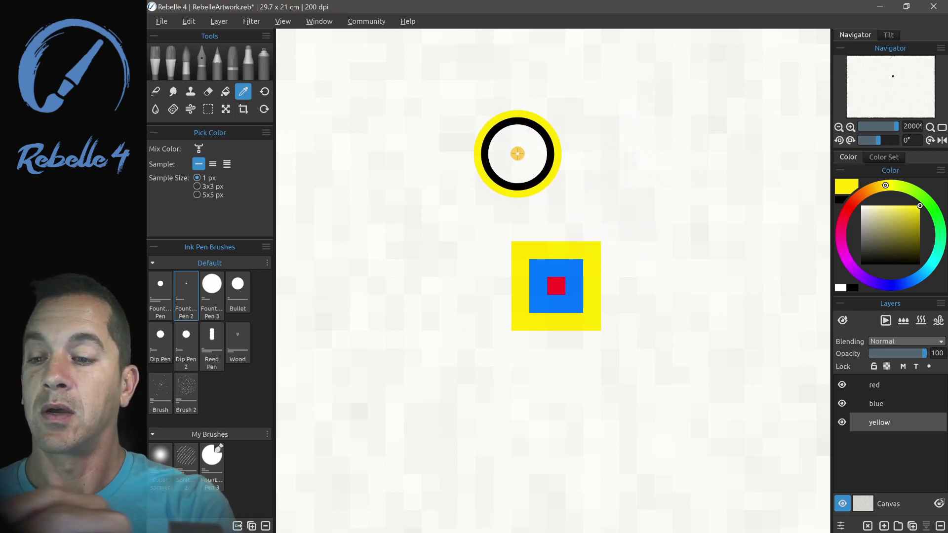
# - Set the Pick Color tool to sample from all layers and sample the small red square at the center
pyautogui.press('w')
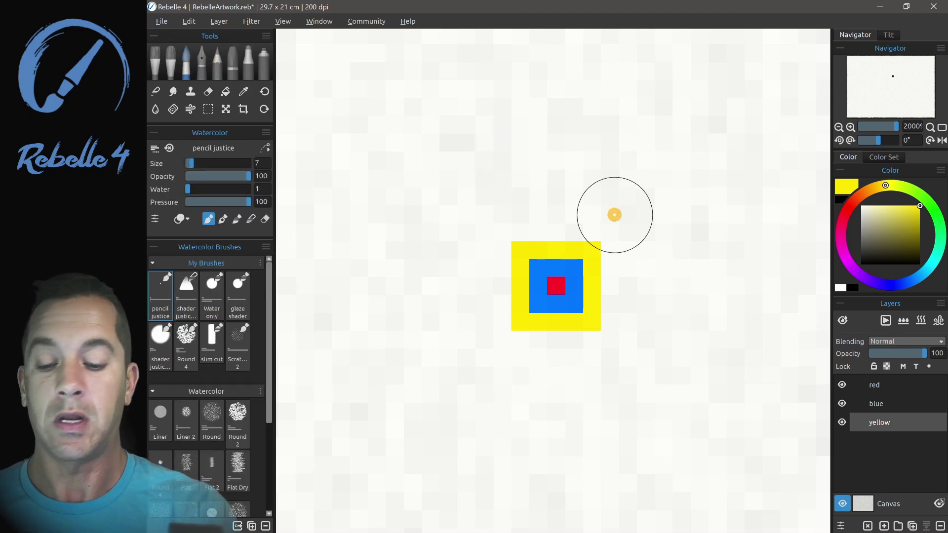
pyautogui.press('alt')
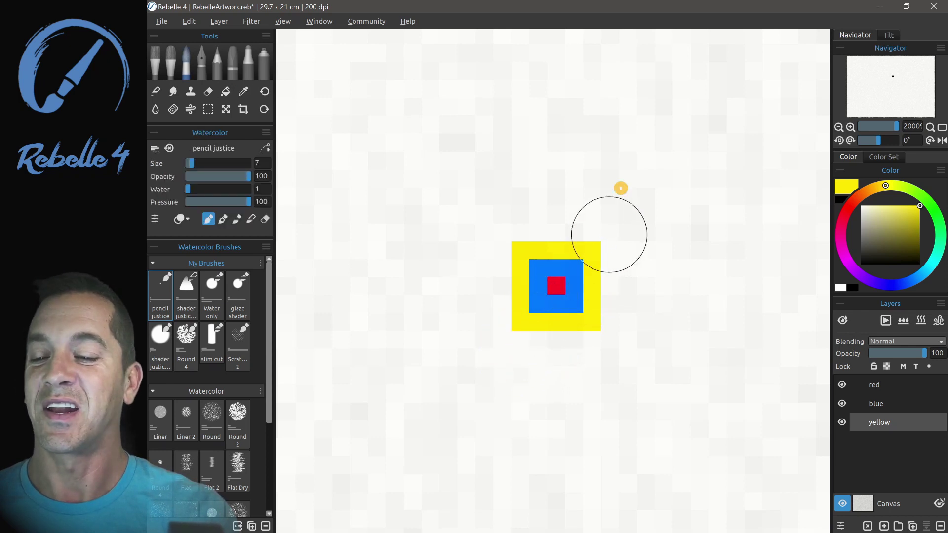
pyautogui.click(244, 94)
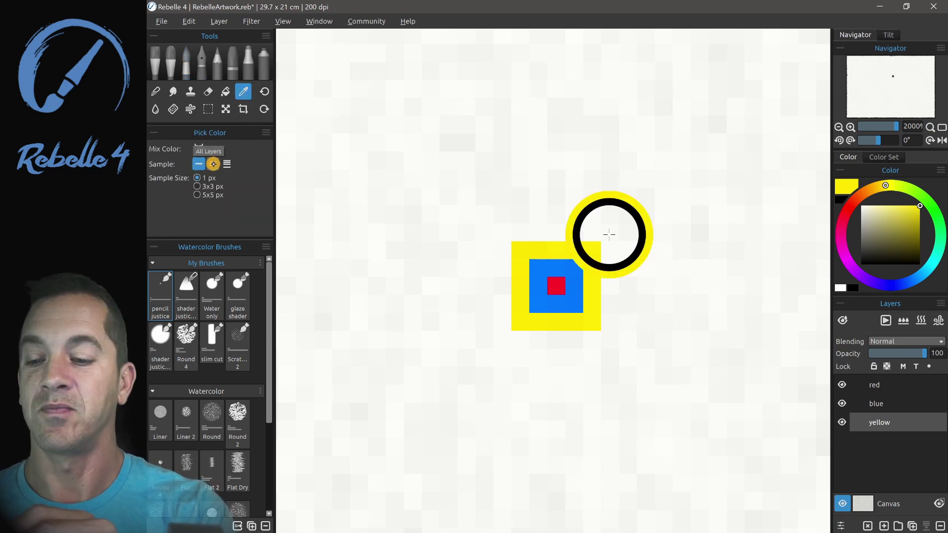
pyautogui.click(212, 164)
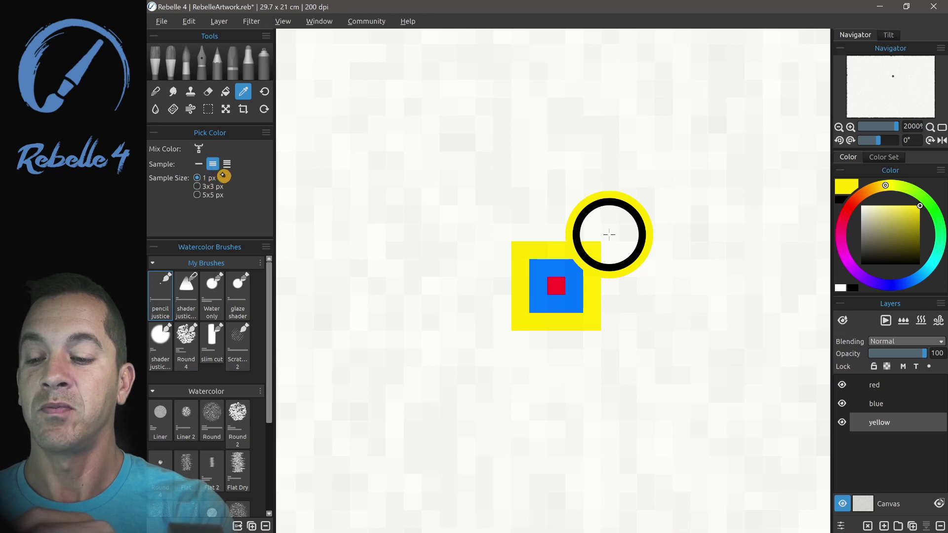
pyautogui.click(554, 287)
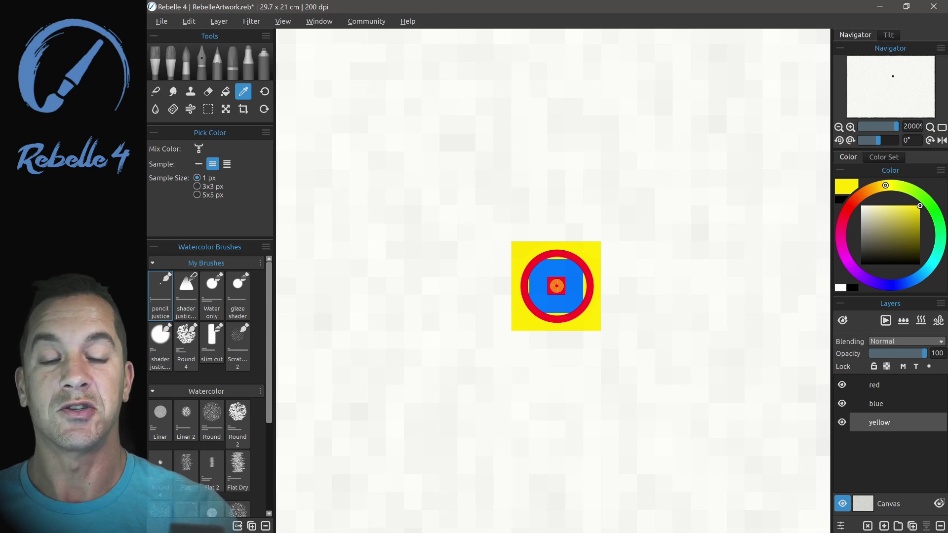
# - Try the 3x3 px and 5x5 px sample sizes for color picking and switch sampling to the third source option
pyautogui.click(200, 186)
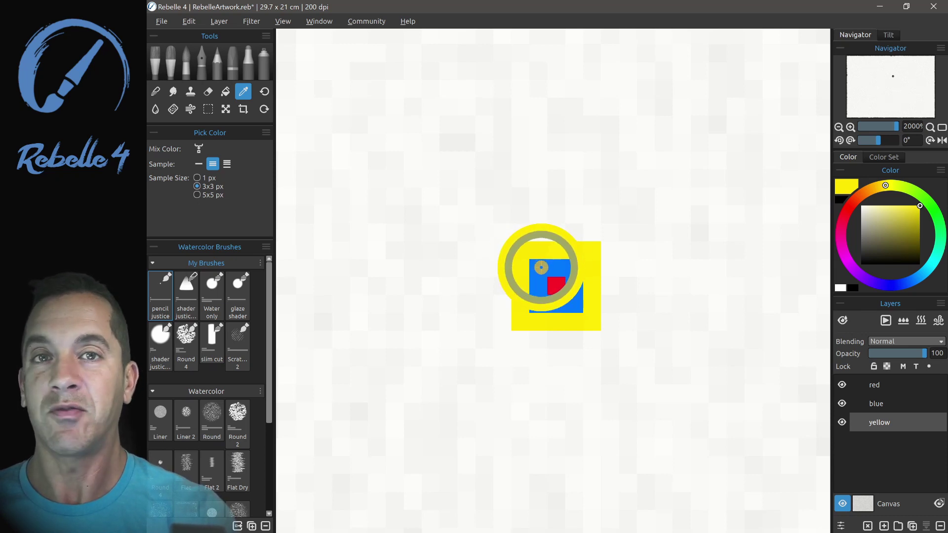
pyautogui.click(208, 195)
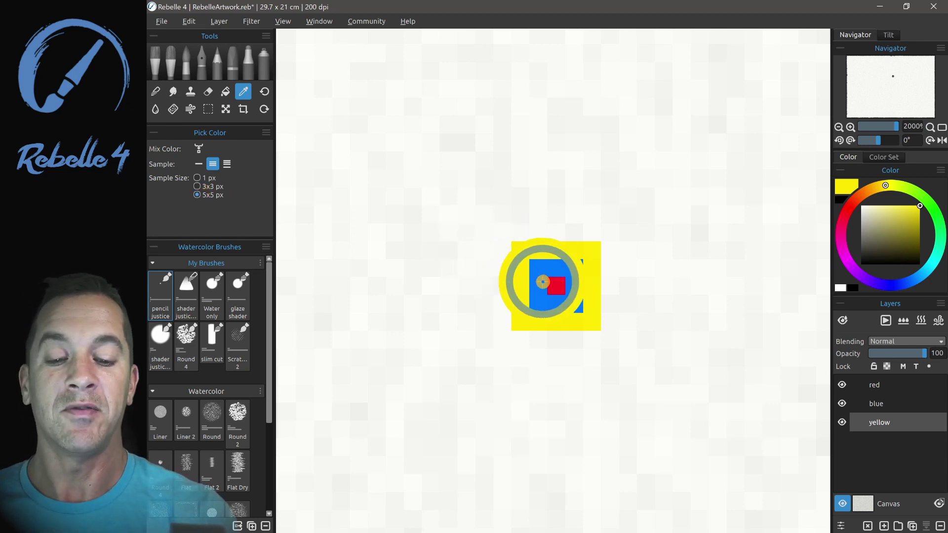
pyautogui.click(225, 164)
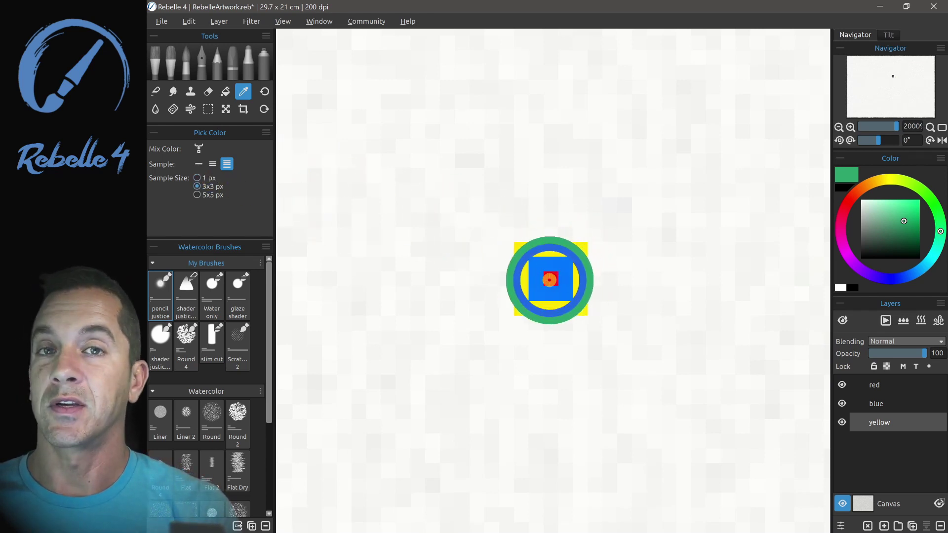
# - Sample averaged colors around the edges of the red square with a 3x3 px sample size, finishing with a blue
pyautogui.click(557, 270)
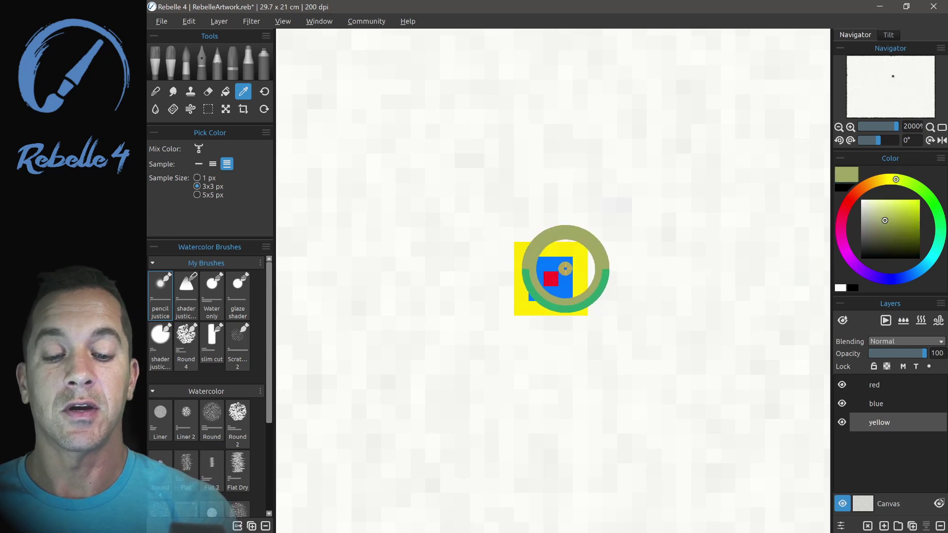
pyautogui.press('Escape')
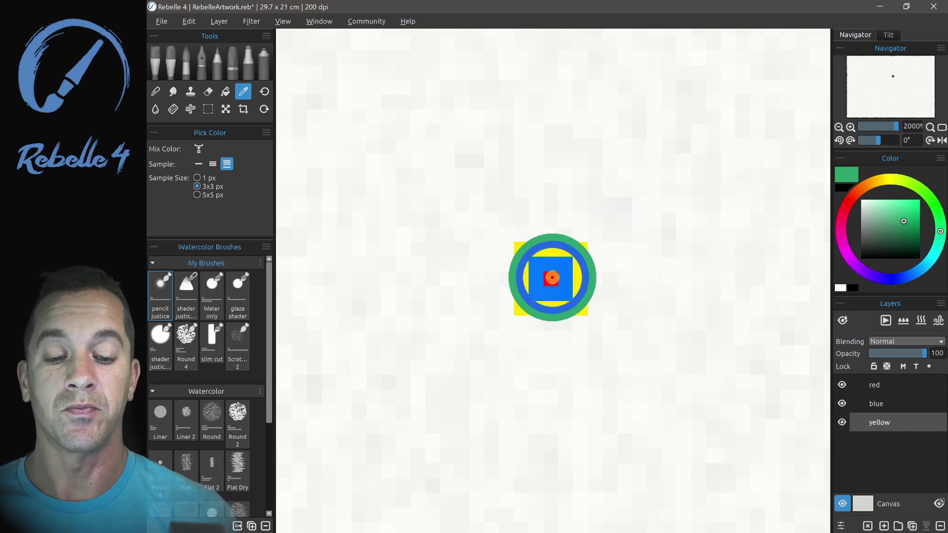
pyautogui.click(543, 269)
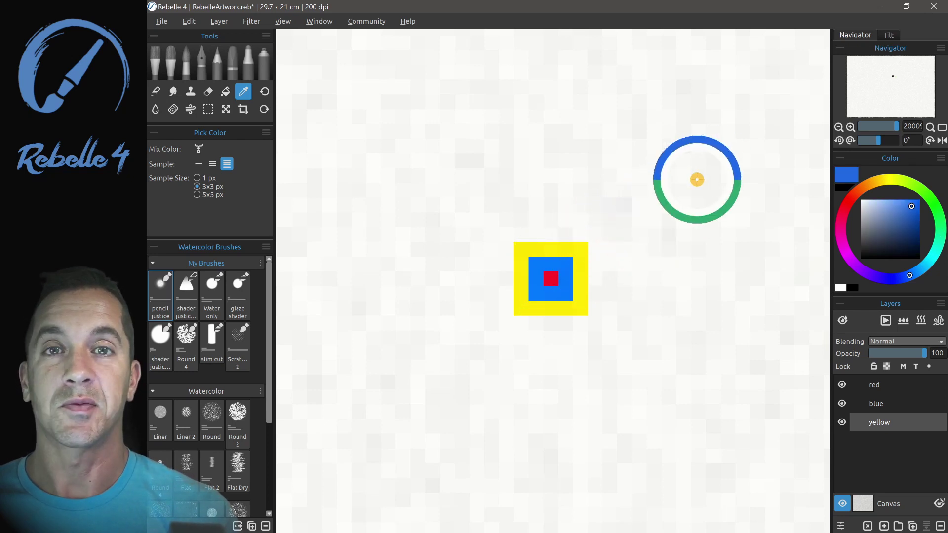
# - Paint a diagonal blue stroke beside the nested squares with the pencil justice watercolor brush, raising its size to 33
pyautogui.press('b')
pyautogui.moveTo(647, 195); pyautogui.dragTo(699, 163)
pyautogui.scroll(-5, 627, 244)
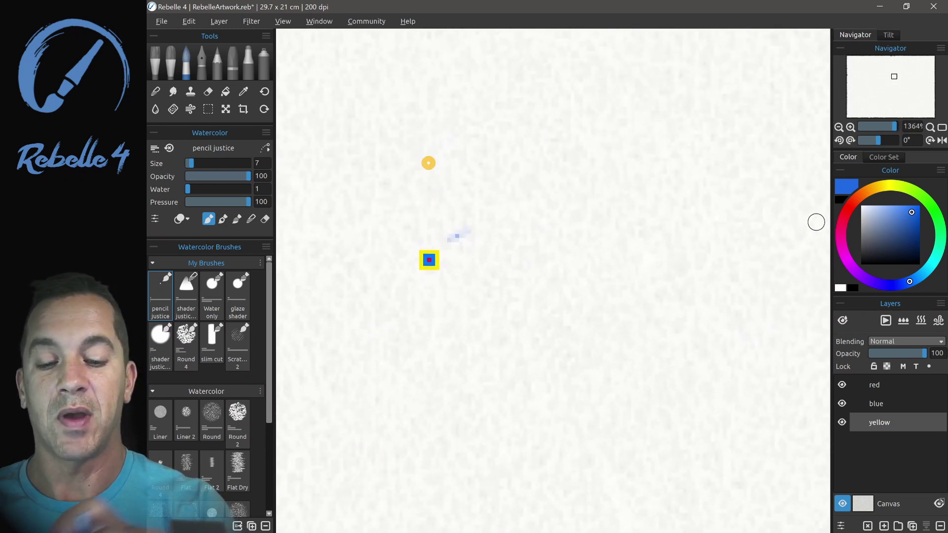
pyautogui.moveTo(457, 236); pyautogui.dragTo(528, 196)
pyautogui.moveTo(190, 163); pyautogui.dragTo(207, 163)
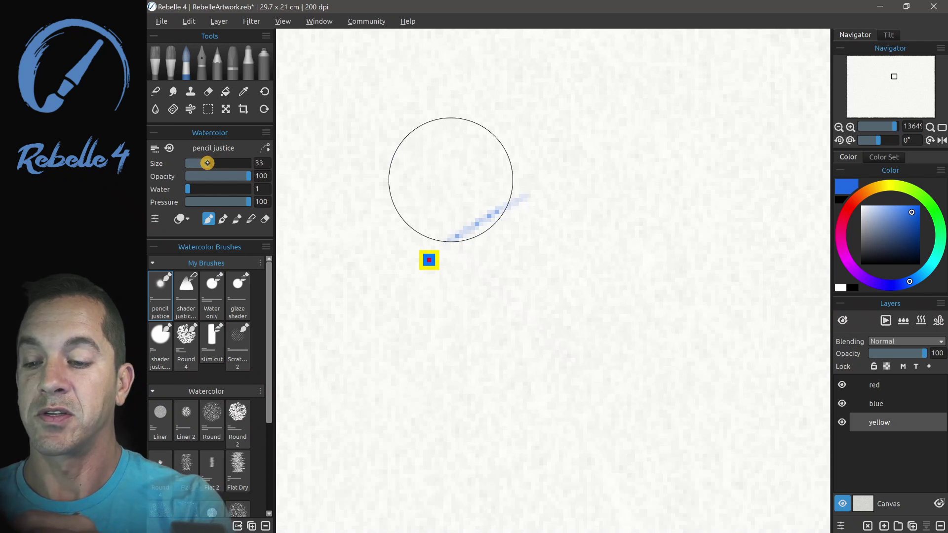
pyautogui.moveTo(539, 164)
pyautogui.mouseDown()
pyautogui.moveTo(539, 195)
pyautogui.moveTo(488, 223)
pyautogui.moveTo(589, 173)
pyautogui.mouseUp()
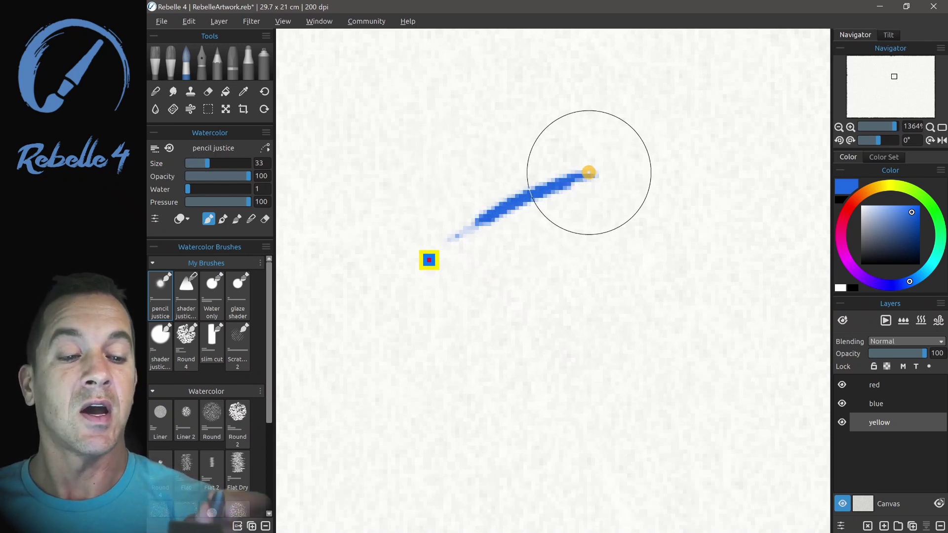
# - Show the Color Set as a floating panel over the canvas and enlarge it to reveal more swatches
pyautogui.click(889, 158)
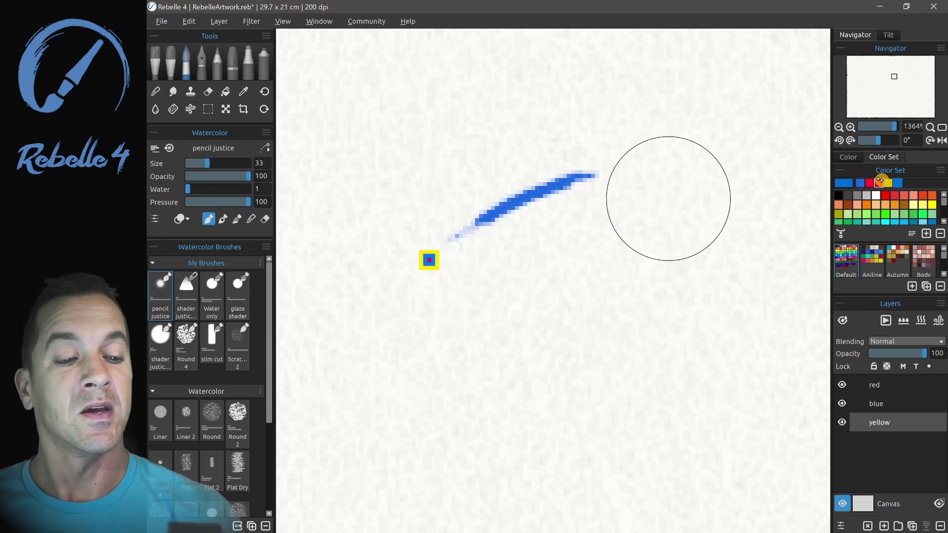
pyautogui.moveTo(899, 170); pyautogui.dragTo(694, 143)
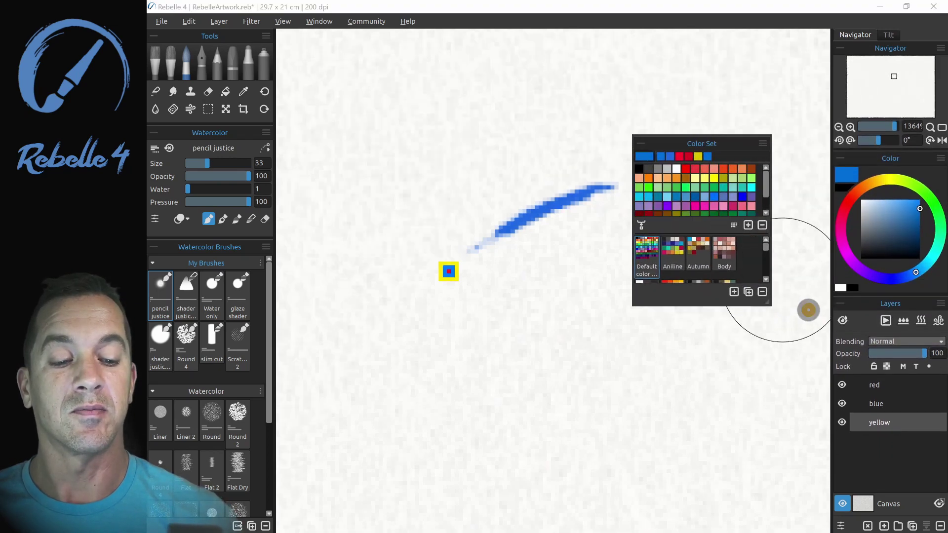
pyautogui.moveTo(769, 304); pyautogui.dragTo(833, 337)
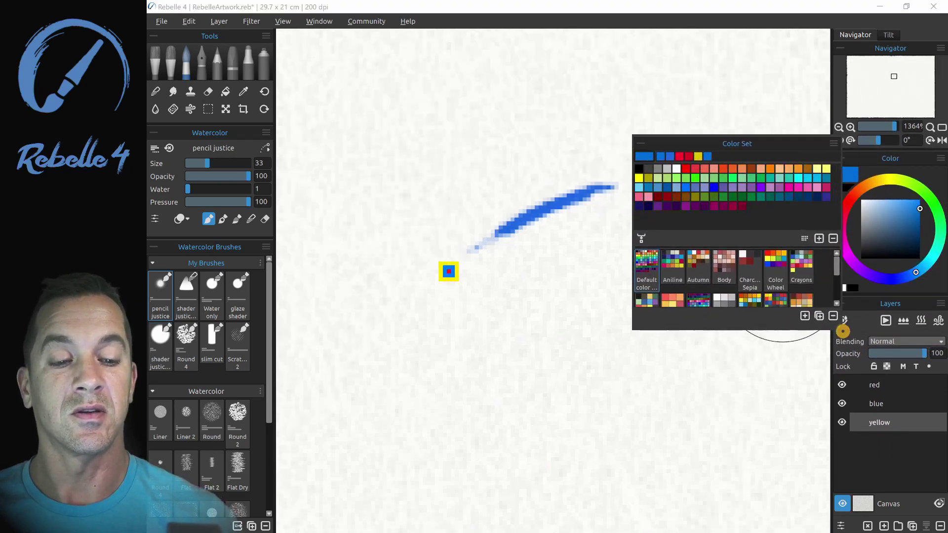
pyautogui.moveTo(741, 143)
pyautogui.mouseDown()
pyautogui.moveTo(692, 123)
pyautogui.moveTo(677, 156)
pyautogui.mouseUp()
pyautogui.scroll(3, 443, 377)
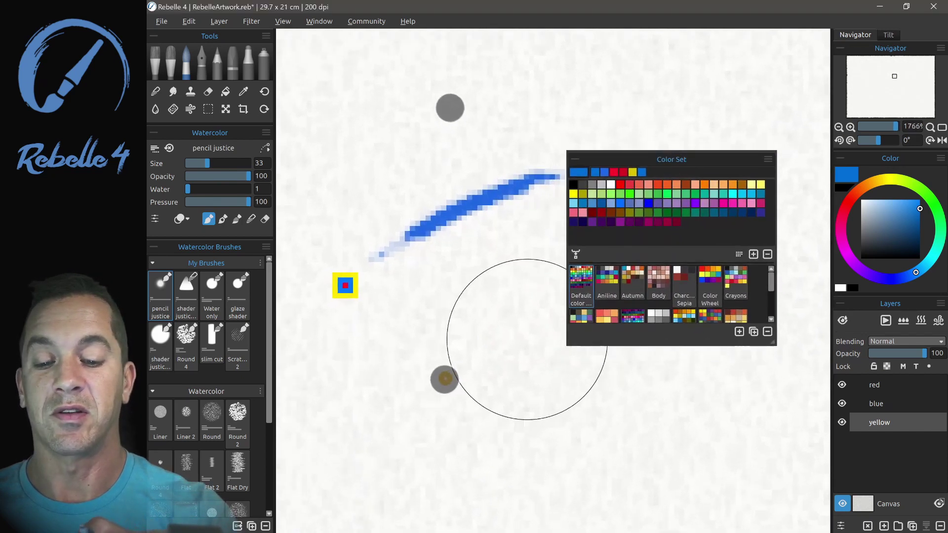
pyautogui.moveTo(591, 167); pyautogui.dragTo(611, 172)
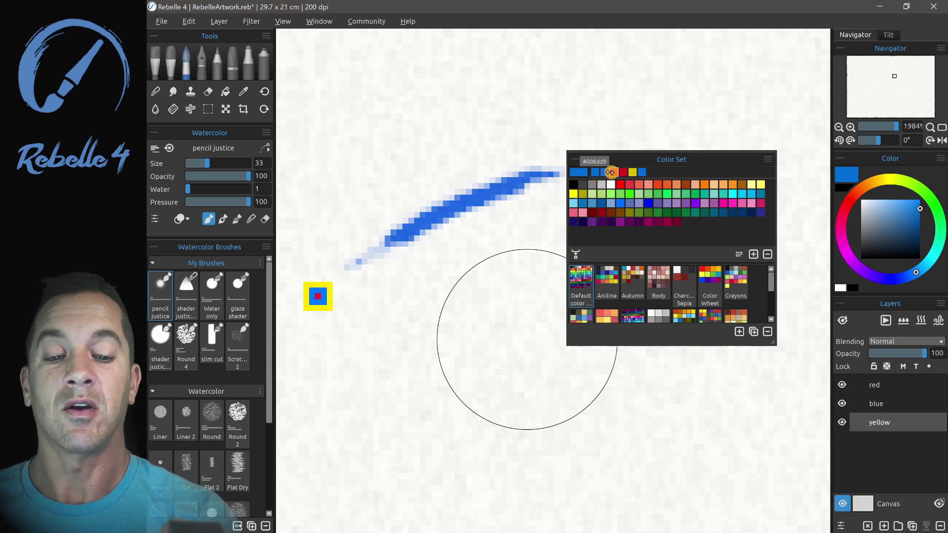
pyautogui.moveTo(727, 170); pyautogui.dragTo(595, 172)
pyautogui.moveTo(683, 169)
pyautogui.mouseDown()
pyautogui.moveTo(719, 169)
pyautogui.moveTo(633, 173)
pyautogui.mouseUp()
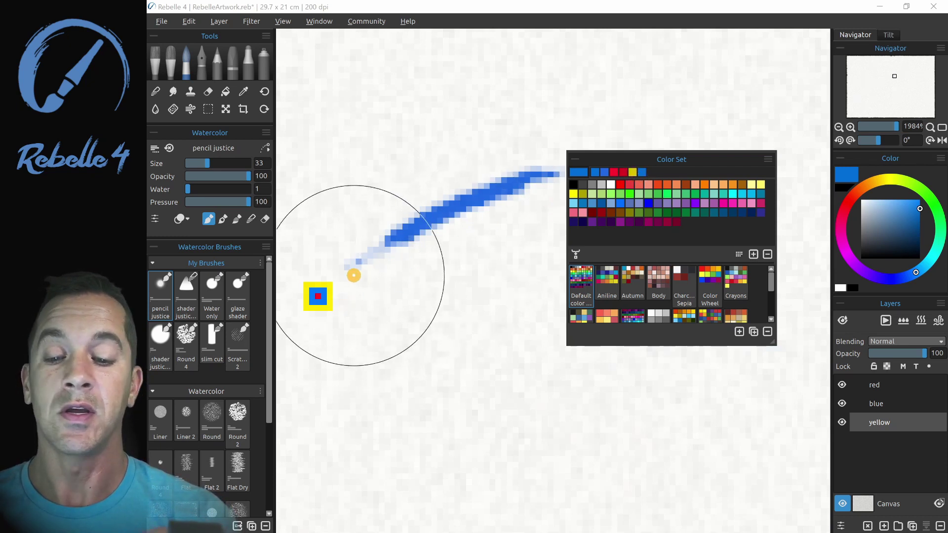
# - Paint parallel strokes below the blue one using purple, blue and bright green swatches from the Color Set
pyautogui.click(620, 222)
pyautogui.moveTo(383, 268); pyautogui.dragTo(489, 223)
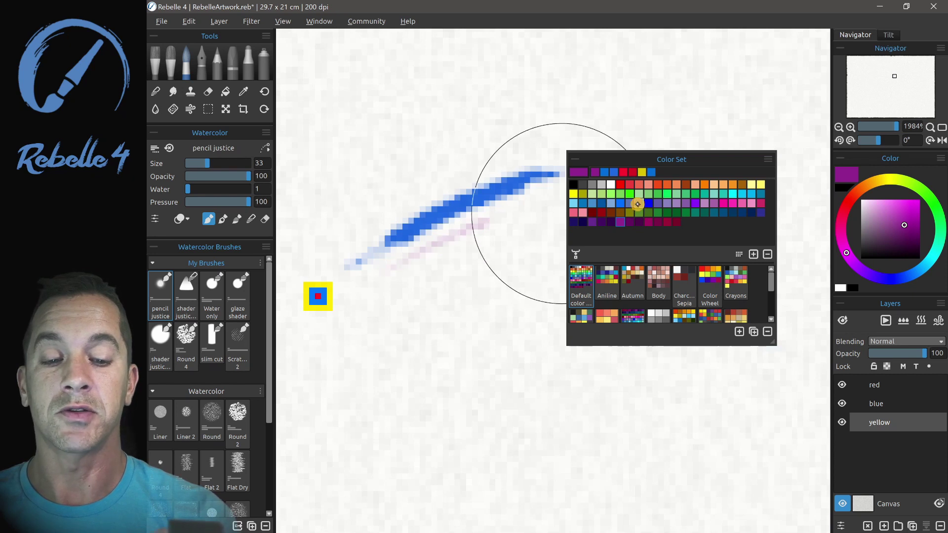
pyautogui.click(602, 203)
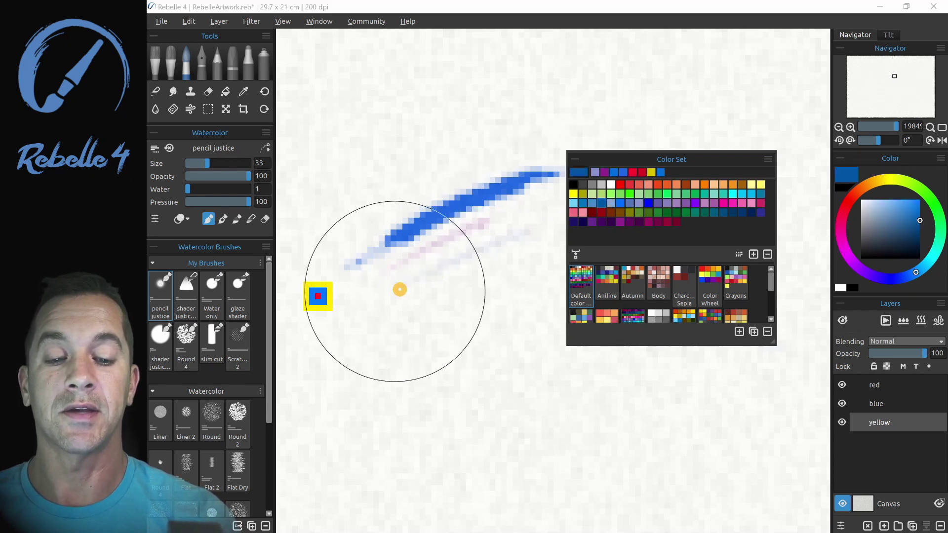
pyautogui.moveTo(400, 290); pyautogui.dragTo(517, 237)
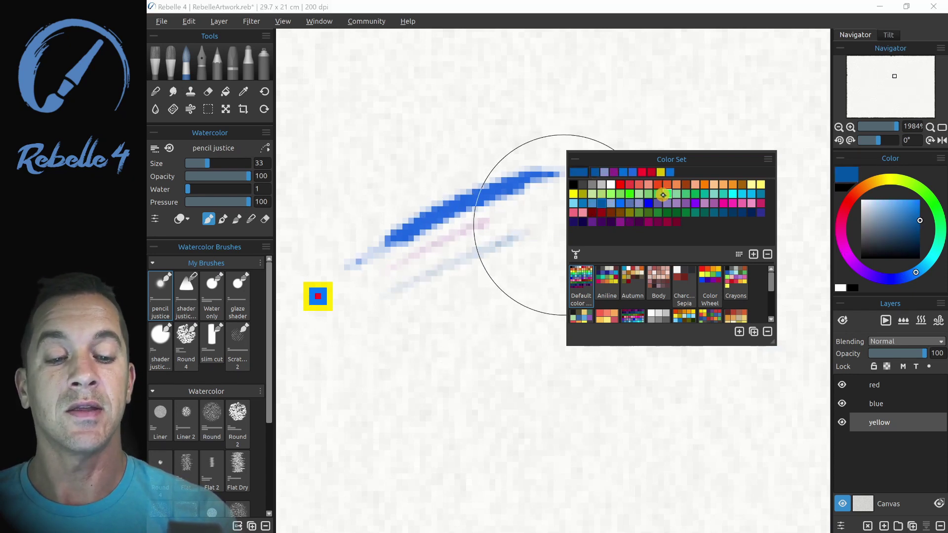
pyautogui.click(663, 194)
pyautogui.moveTo(519, 244)
pyautogui.mouseDown()
pyautogui.moveTo(437, 285)
pyautogui.moveTo(445, 290)
pyautogui.moveTo(421, 307)
pyautogui.mouseUp()
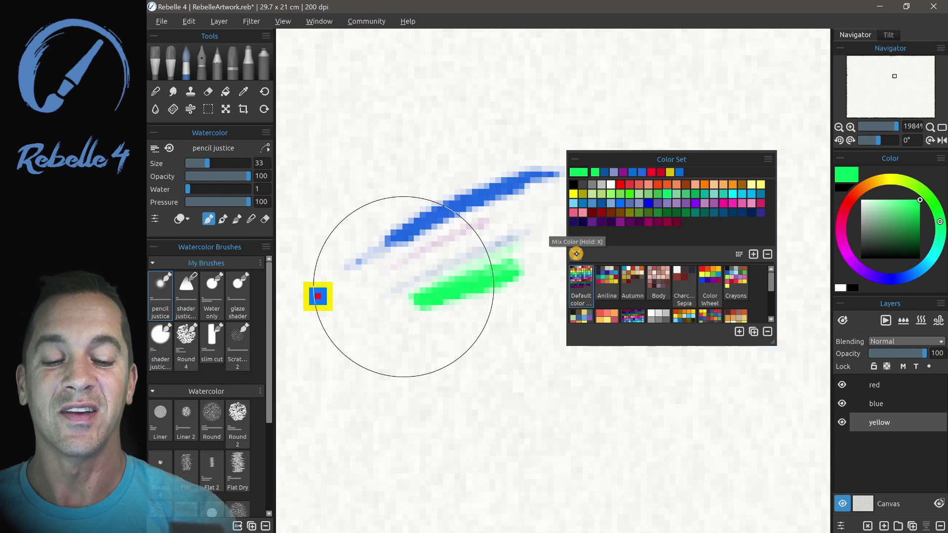
# - Mix yellow into the green with Mix Color, and with mixing off paint a pure yellow patch below the green
pyautogui.click(576, 253)
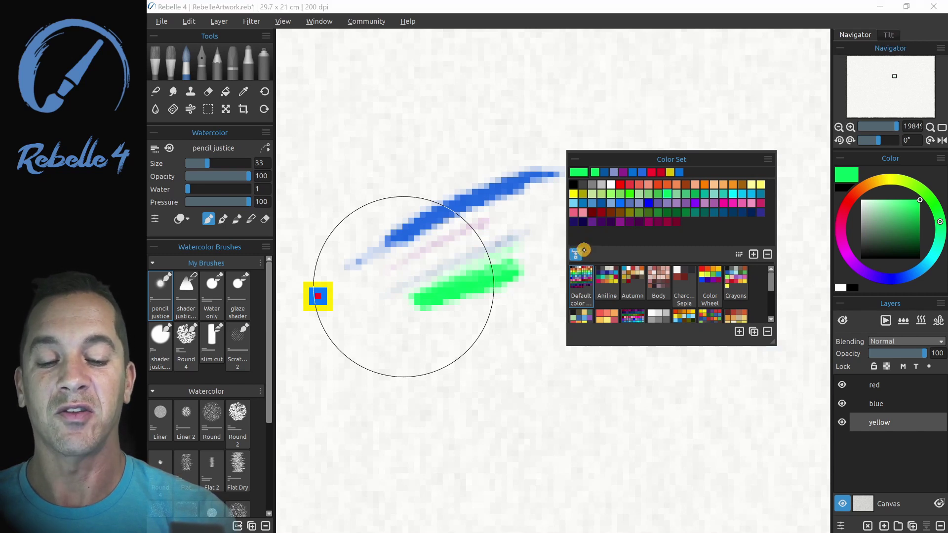
pyautogui.click(575, 194)
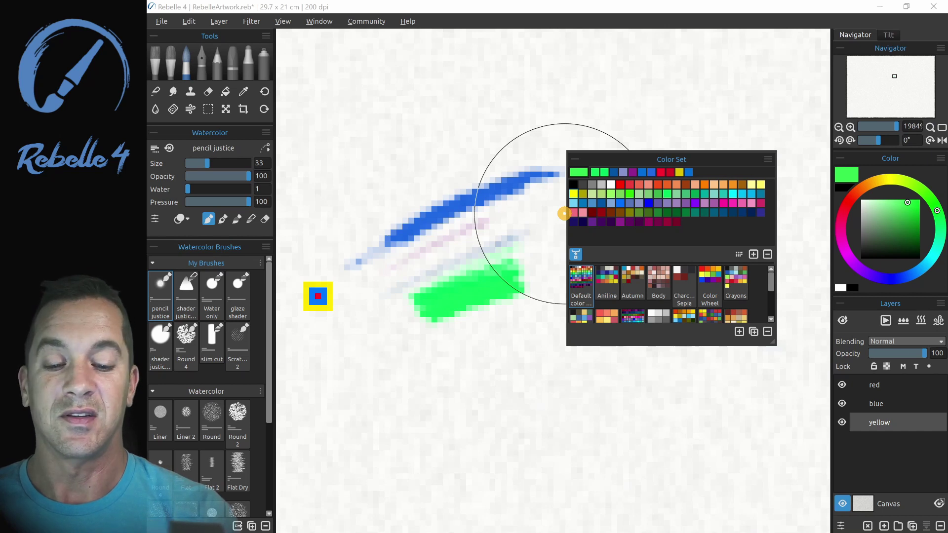
pyautogui.click(576, 253)
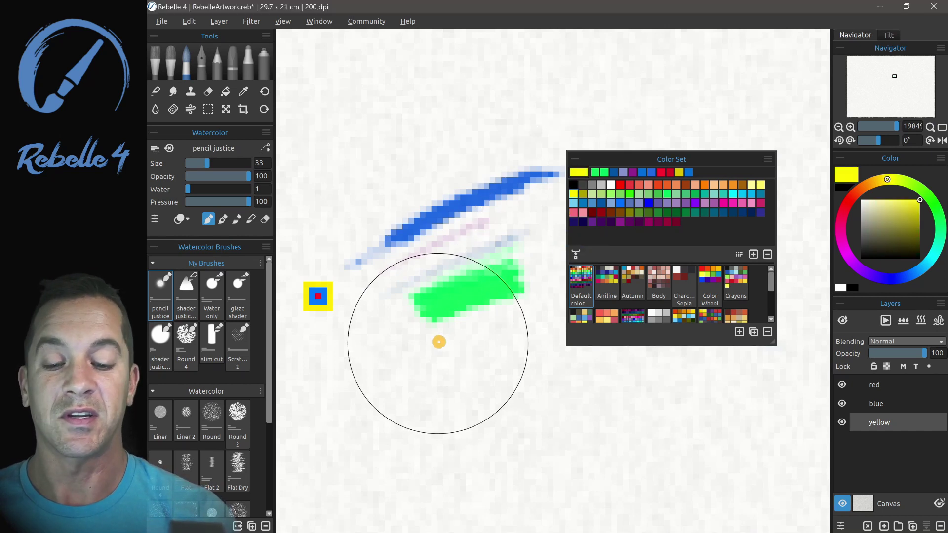
pyautogui.moveTo(438, 340)
pyautogui.mouseDown()
pyautogui.moveTo(530, 325)
pyautogui.moveTo(493, 313)
pyautogui.moveTo(453, 342)
pyautogui.moveTo(451, 364)
pyautogui.mouseUp()
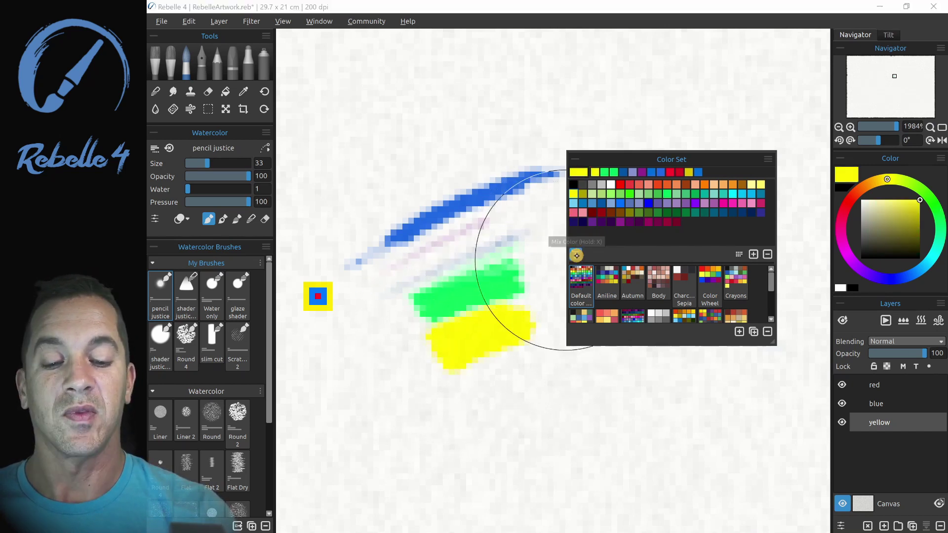
# - Turn on Mix Color, blend sampled green from the canvas into the yellow and extend the yellow patch downward with it
pyautogui.click(577, 255)
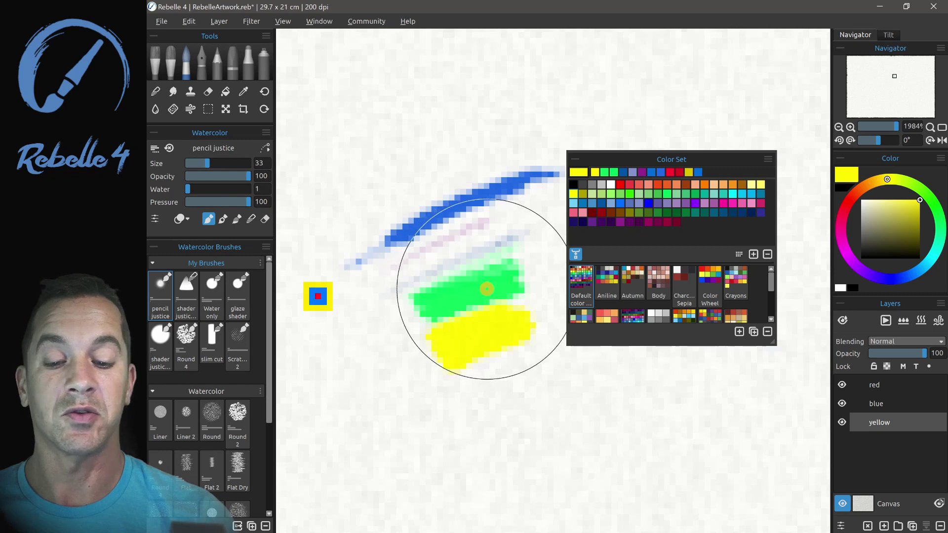
pyautogui.click(486, 290)
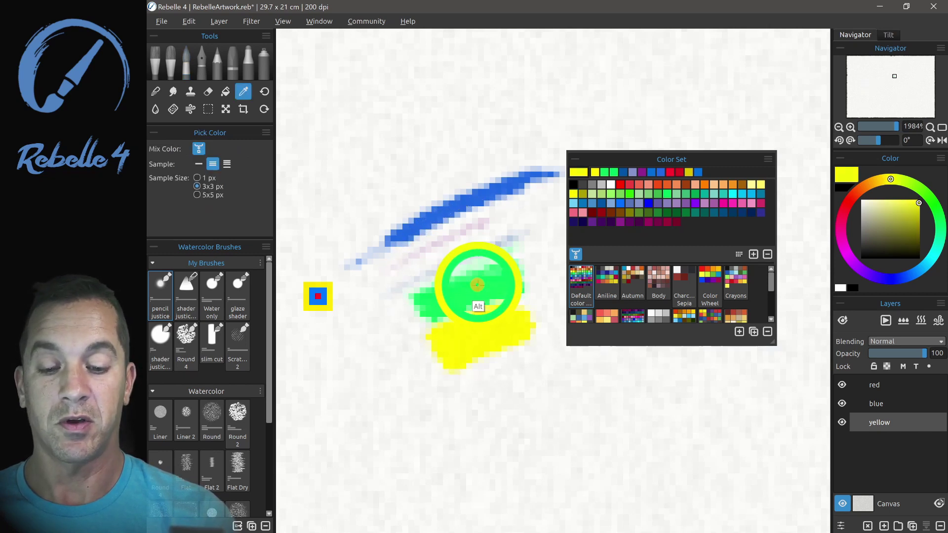
pyautogui.moveTo(489, 295)
pyautogui.mouseDown()
pyautogui.moveTo(490, 318)
pyautogui.moveTo(444, 337)
pyautogui.moveTo(490, 365)
pyautogui.moveTo(466, 377)
pyautogui.moveTo(537, 351)
pyautogui.moveTo(462, 376)
pyautogui.moveTo(504, 347)
pyautogui.moveTo(465, 372)
pyautogui.moveTo(525, 352)
pyautogui.moveTo(471, 382)
pyautogui.moveTo(515, 313)
pyautogui.mouseUp()
pyautogui.moveTo(499, 275); pyautogui.dragTo(515, 306)
pyautogui.moveTo(503, 384)
pyautogui.mouseDown()
pyautogui.moveTo(547, 368)
pyautogui.moveTo(538, 370)
pyautogui.mouseUp()
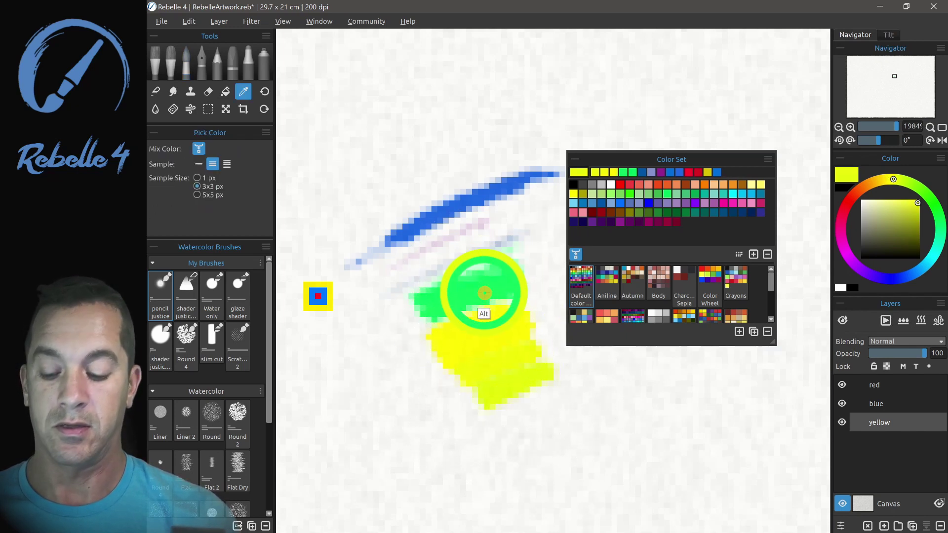
# - Repeatedly mix in sampled green while painting a strip to the right that grades from yellow-green to light green
pyautogui.moveTo(476, 282); pyautogui.dragTo(467, 295)
pyautogui.moveTo(509, 361)
pyautogui.mouseDown()
pyautogui.moveTo(529, 392)
pyautogui.moveTo(549, 388)
pyautogui.moveTo(555, 366)
pyautogui.moveTo(568, 407)
pyautogui.moveTo(535, 426)
pyautogui.moveTo(585, 424)
pyautogui.mouseUp()
pyautogui.keyDown('alt'); pyautogui.click(473, 297); pyautogui.keyUp('alt')
pyautogui.keyDown('alt'); pyautogui.click(500, 269); pyautogui.keyUp('alt')
pyautogui.moveTo(609, 389)
pyautogui.mouseDown()
pyautogui.moveTo(583, 437)
pyautogui.moveTo(614, 423)
pyautogui.moveTo(618, 410)
pyautogui.moveTo(645, 423)
pyautogui.moveTo(652, 385)
pyautogui.moveTo(686, 418)
pyautogui.moveTo(716, 399)
pyautogui.moveTo(777, 415)
pyautogui.mouseUp()
pyautogui.keyDown('alt'); pyautogui.click(490, 275); pyautogui.keyUp('alt')
pyautogui.keyDown('alt'); pyautogui.click(479, 282); pyautogui.keyUp('alt')
pyautogui.keyDown('alt'); pyautogui.click(486, 273); pyautogui.keyUp('alt')
pyautogui.keyDown('alt'); pyautogui.click(474, 283); pyautogui.keyUp('alt')
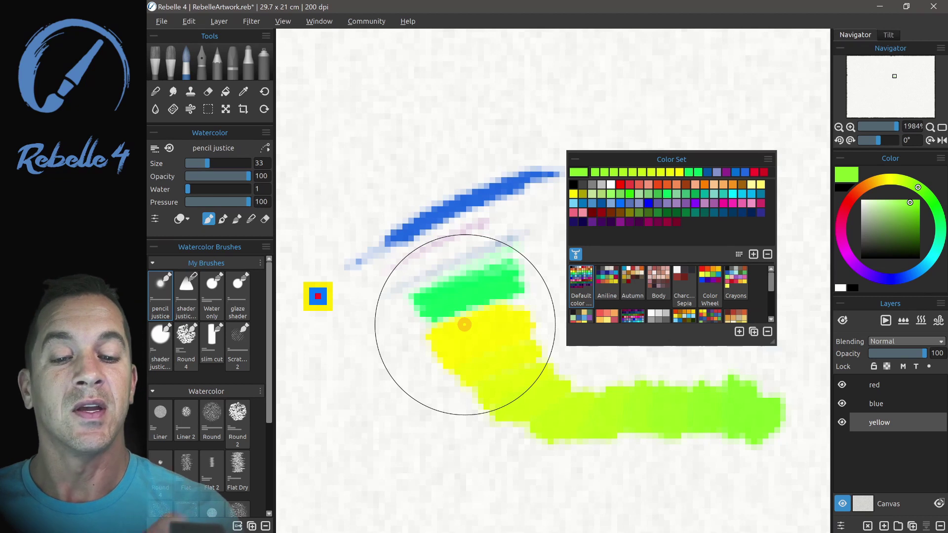
# - Mix a blue swatch from the Color Set into the current light green with Mix Color on
pyautogui.click(577, 253)
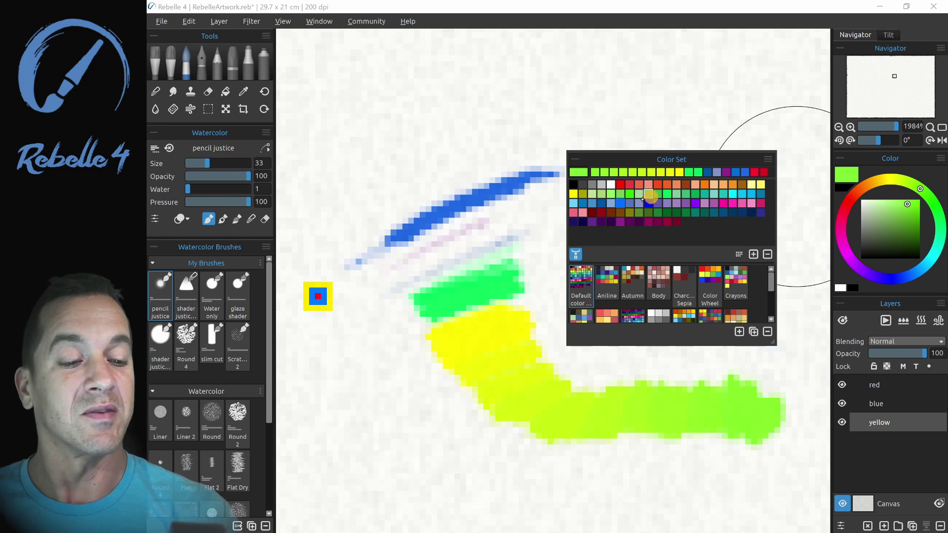
pyautogui.click(619, 202)
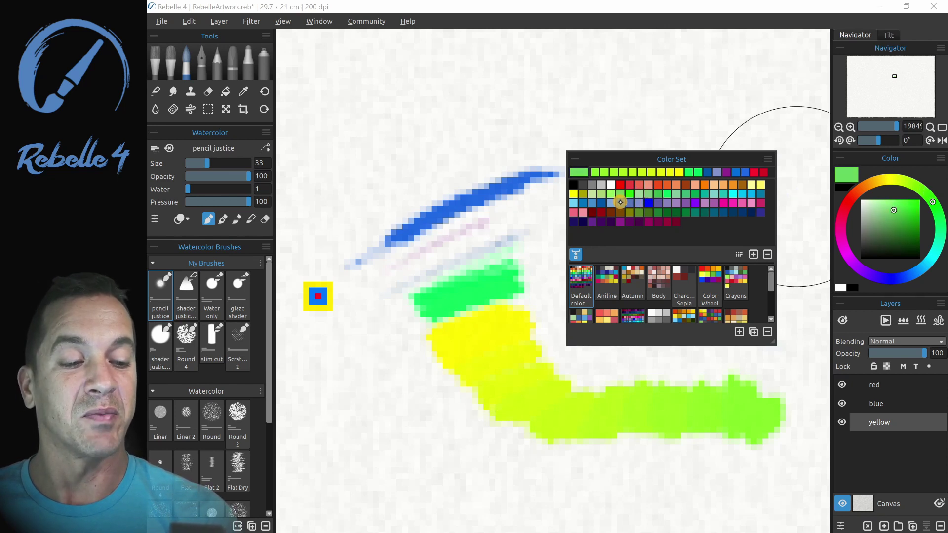
pyautogui.click(621, 202)
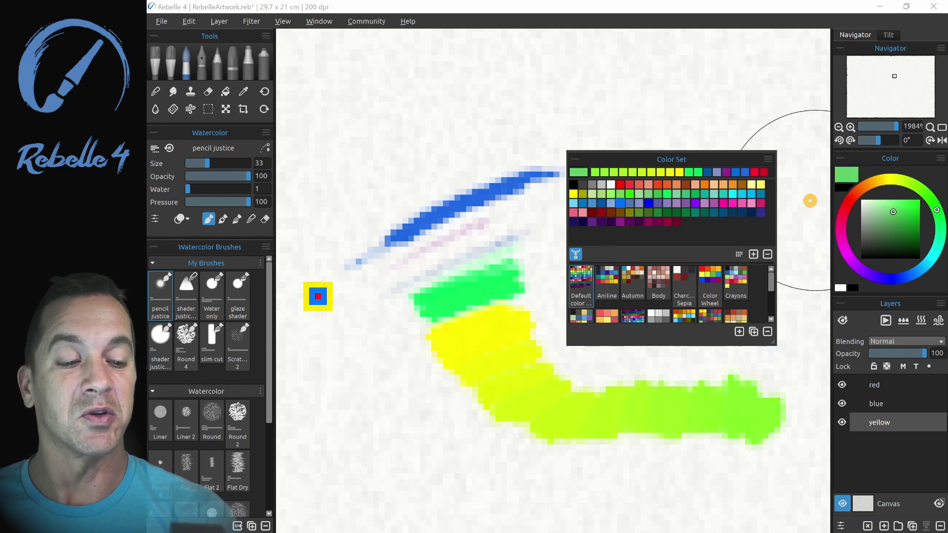
# - Mix another blue swatch and the bright green #2aff00 swatch from the Color Set into the current color
pyautogui.click(620, 202)
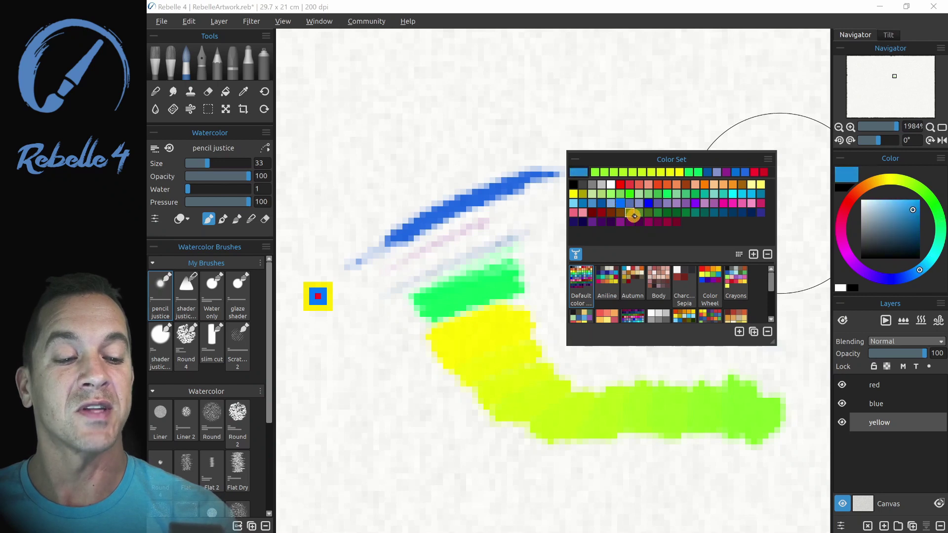
pyautogui.click(630, 196)
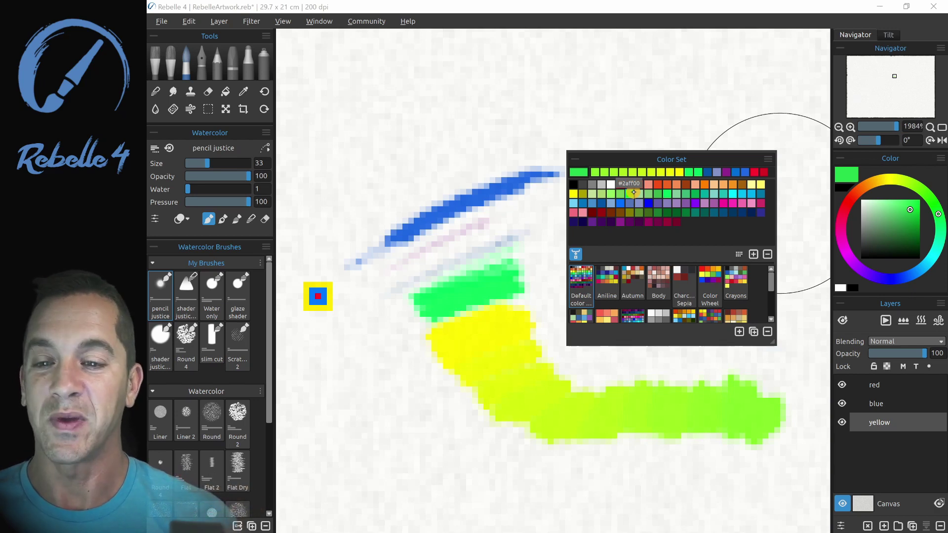
# - Check the Mix Color sensitivity and sampling options in the Color preferences, and close them
pyautogui.click(190, 22)
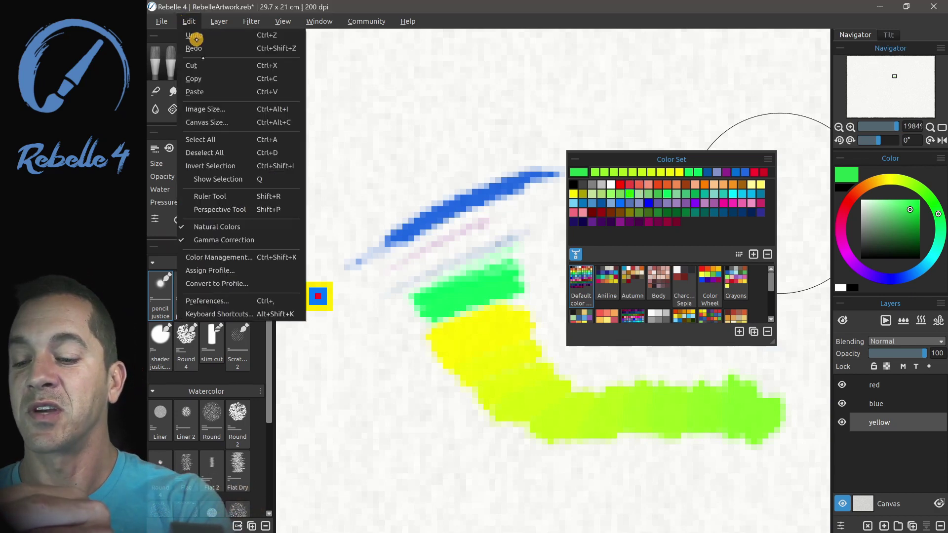
pyautogui.click(235, 301)
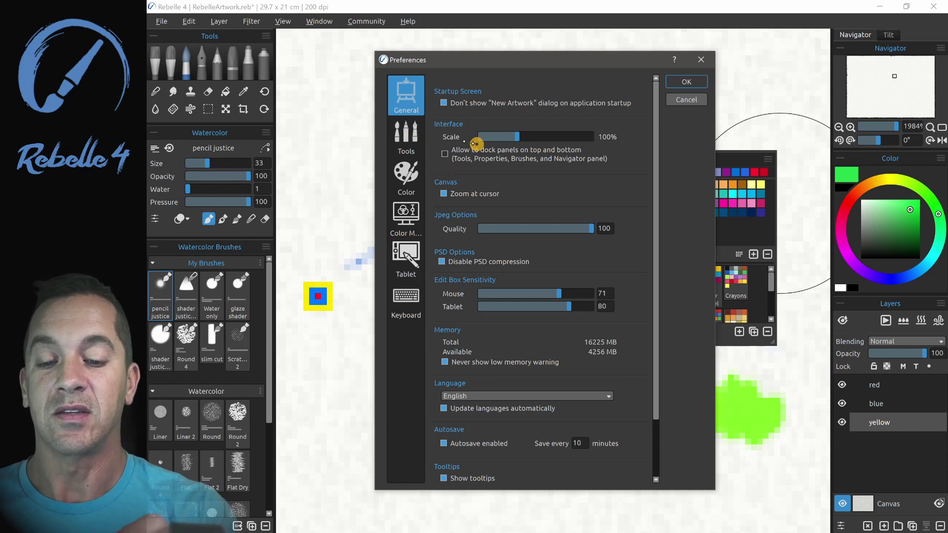
pyautogui.click(406, 173)
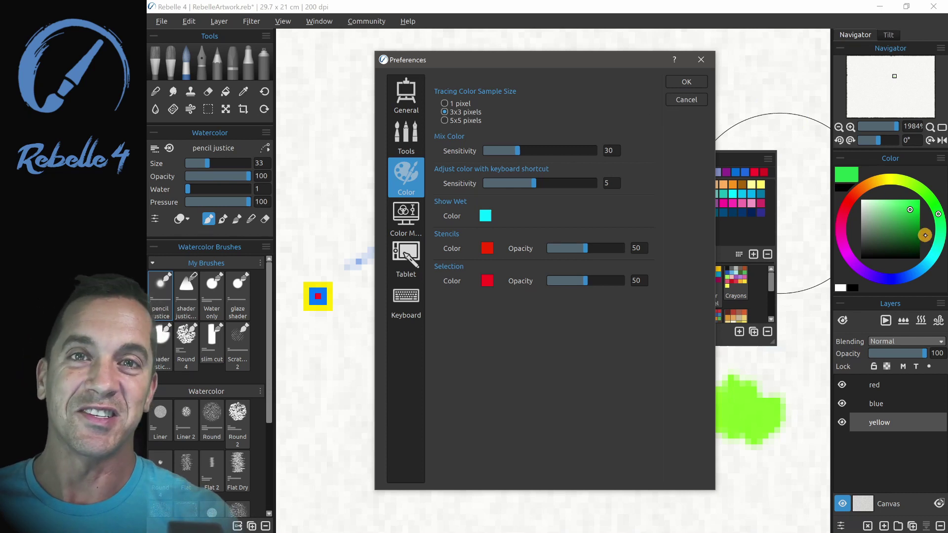
pyautogui.click(686, 82)
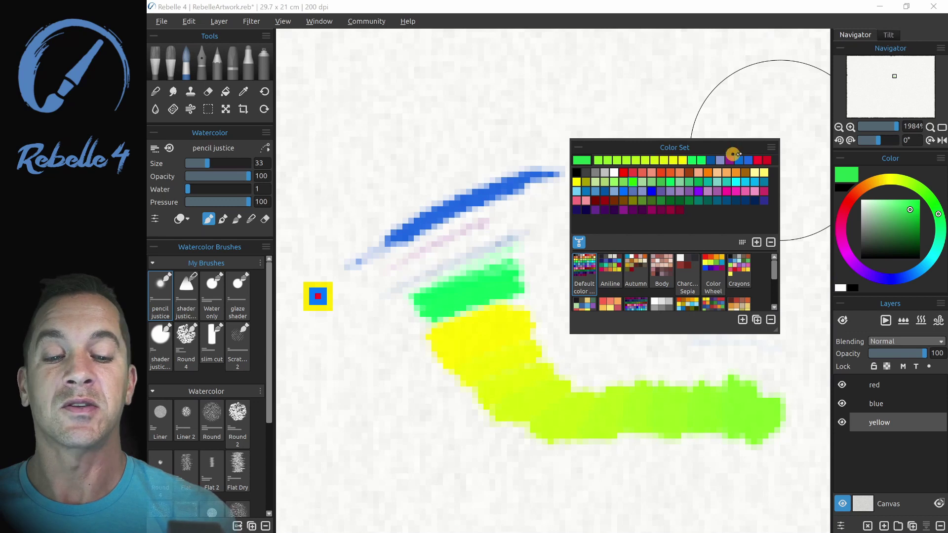
# - Create a new color set from the last used colors
pyautogui.click(771, 147)
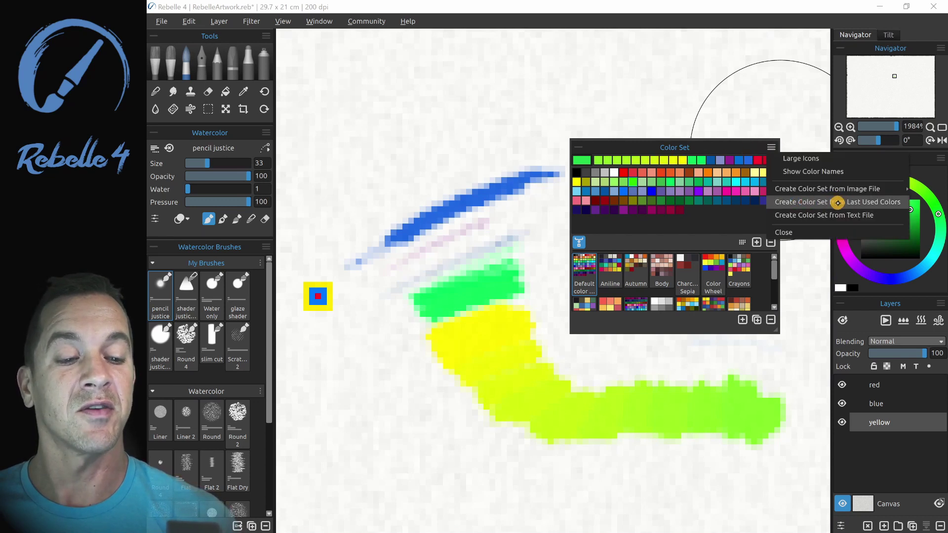
pyautogui.click(838, 202)
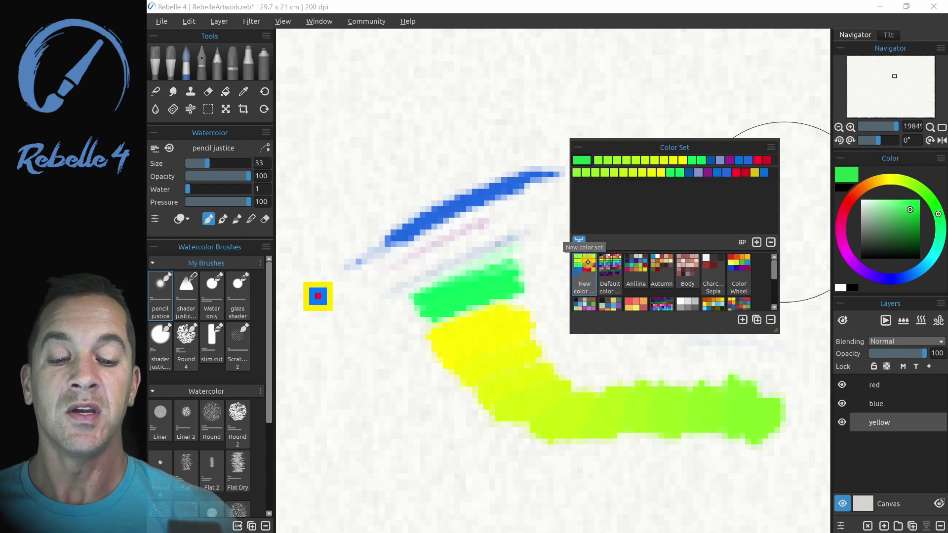
pyautogui.hotkey('alt', 'r')
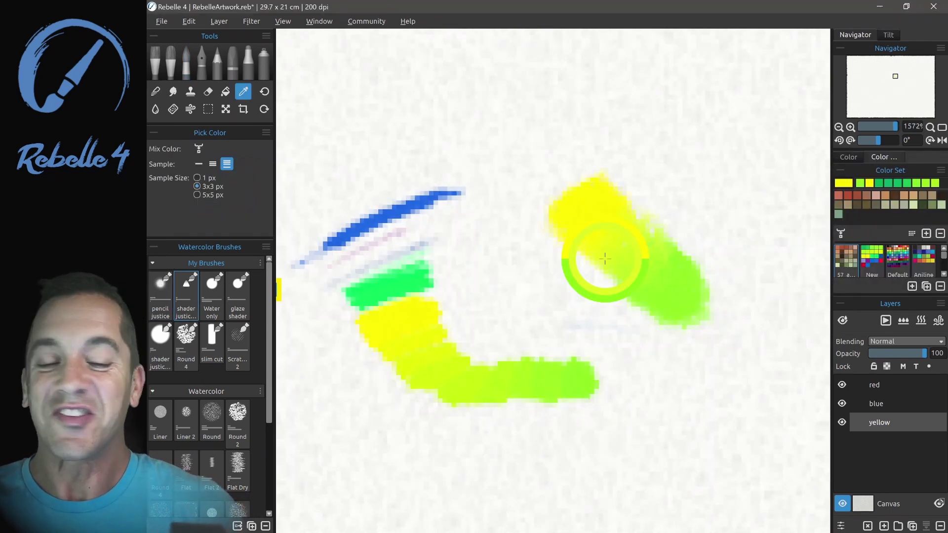
# - Create a 25-color color set from the image file 53_lemons.jpg in the Pictures folder
pyautogui.click(942, 170)
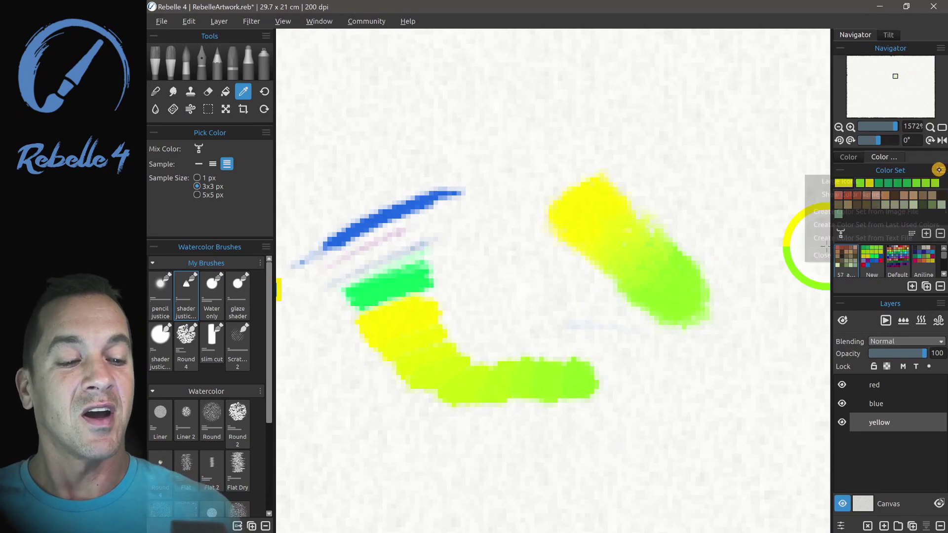
pyautogui.moveTo(899, 213)
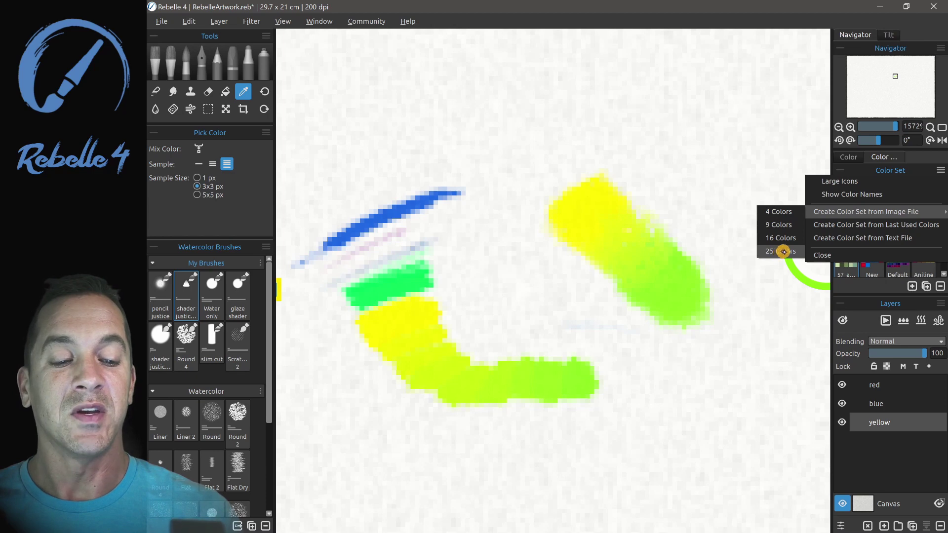
pyautogui.click(783, 251)
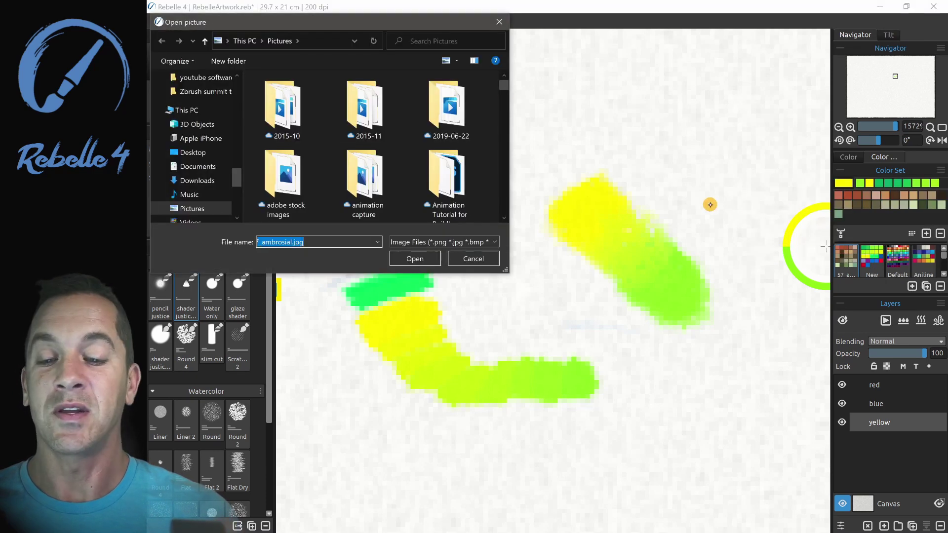
pyautogui.scroll(-15, 502, 121)
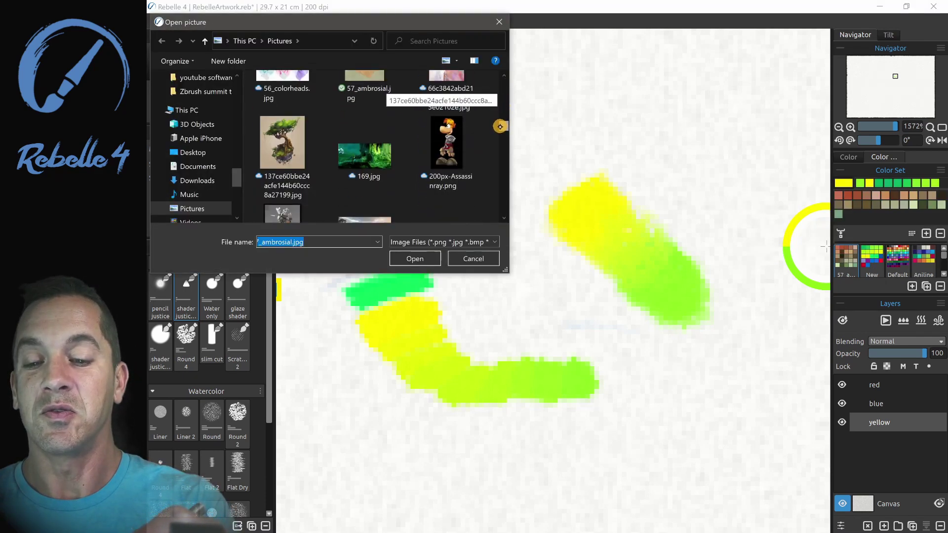
pyautogui.scroll(10, 500, 126)
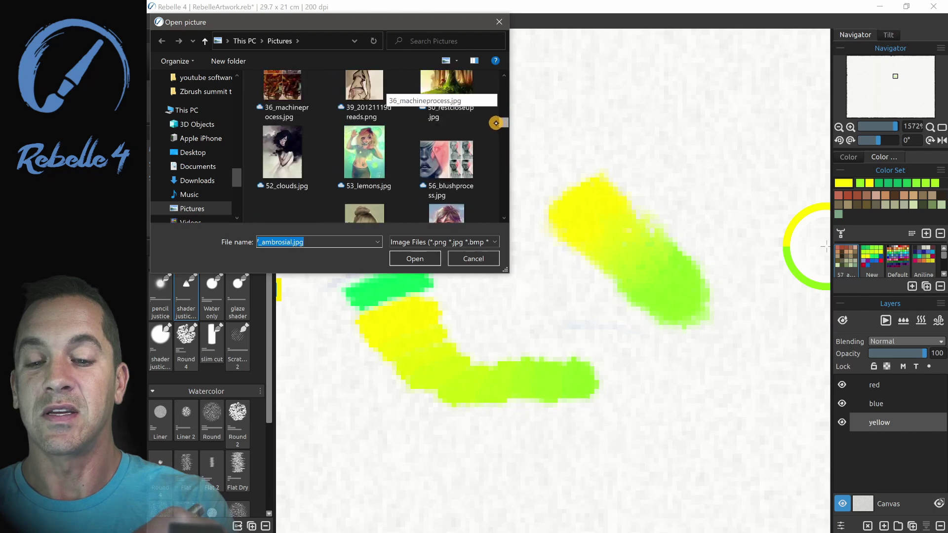
pyautogui.click(364, 190)
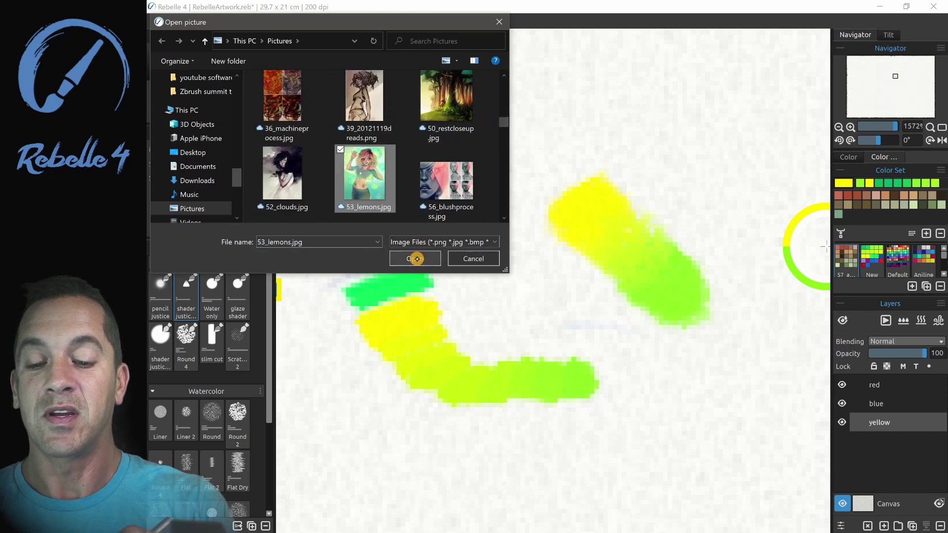
pyautogui.click(417, 259)
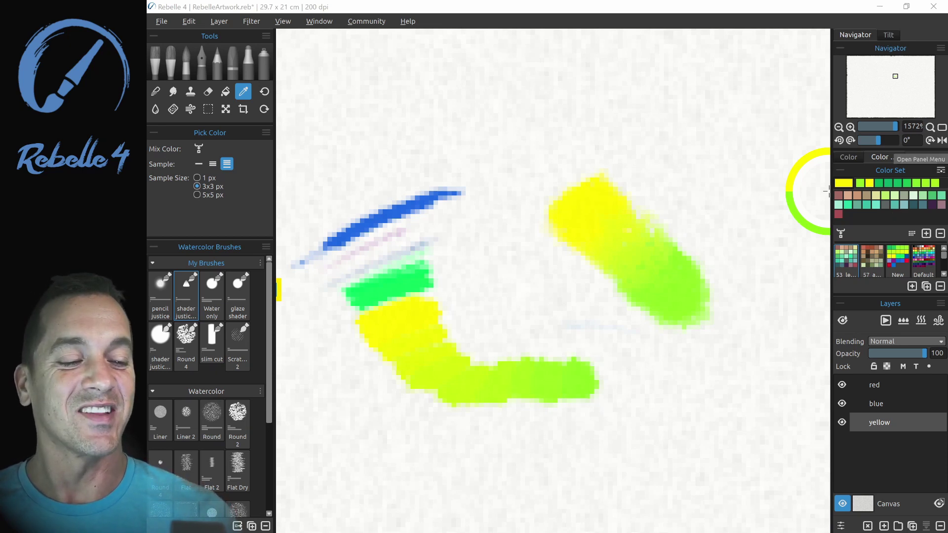
# - Display the Color Set swatches as large icons with their color names shown
pyautogui.click(940, 171)
pyautogui.click(931, 174)
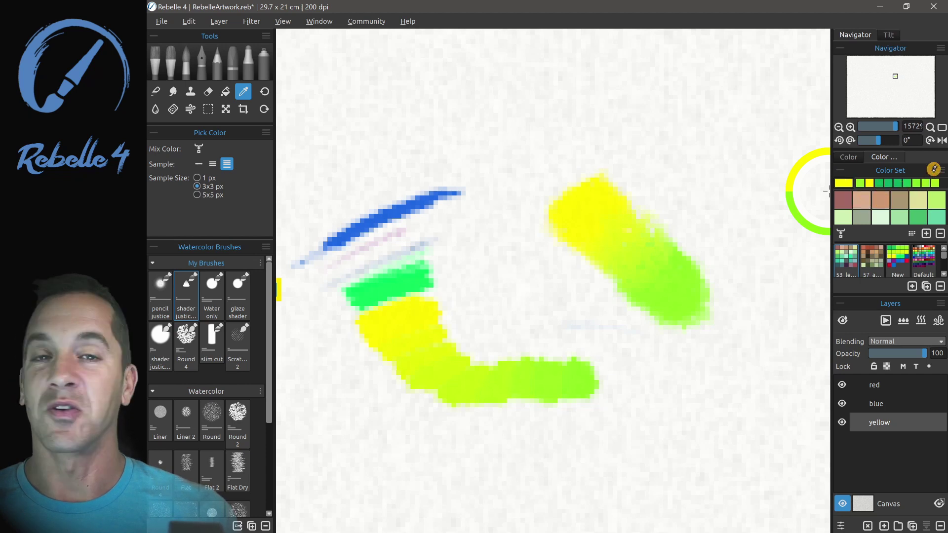
pyautogui.click(941, 170)
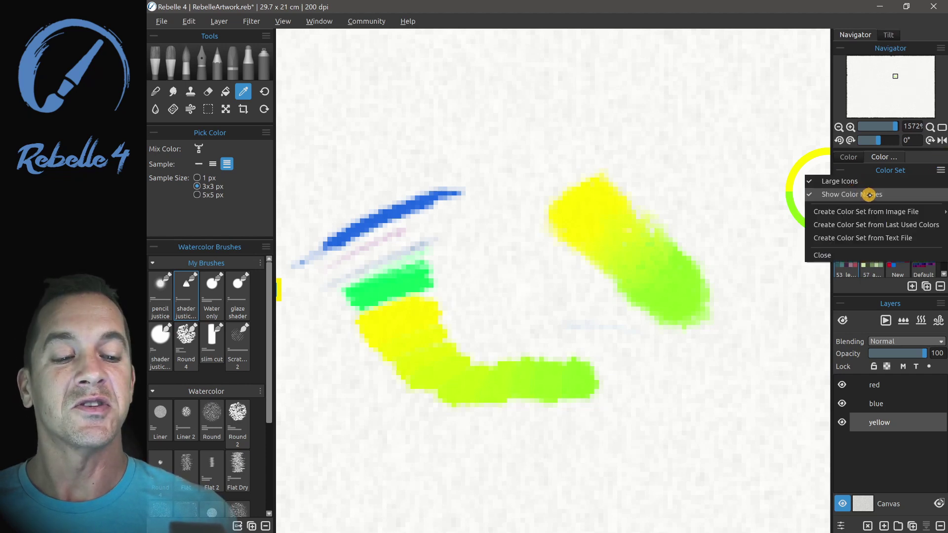
pyautogui.click(899, 182)
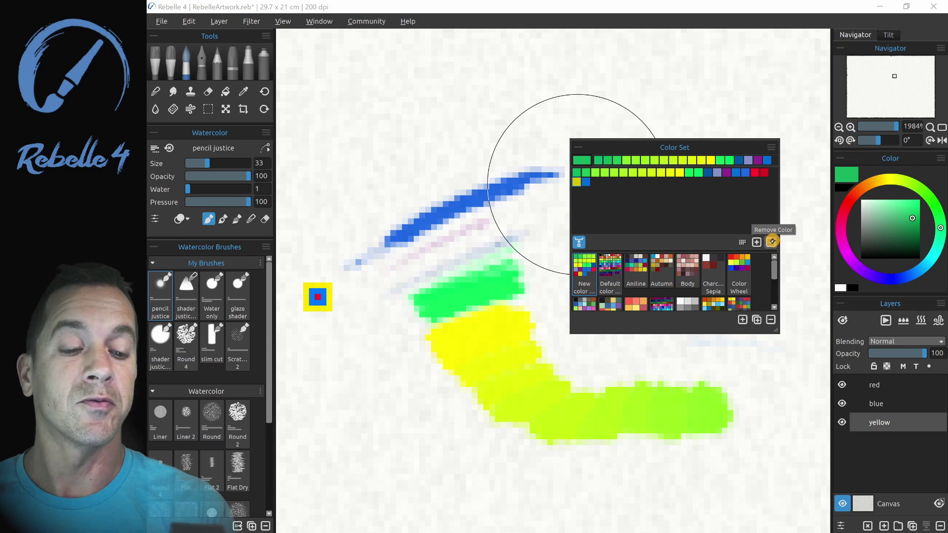
# - Remove the last swatches from the set of last used colors and delete 'New color set' from the library
pyautogui.click(772, 241)
pyautogui.click(774, 242)
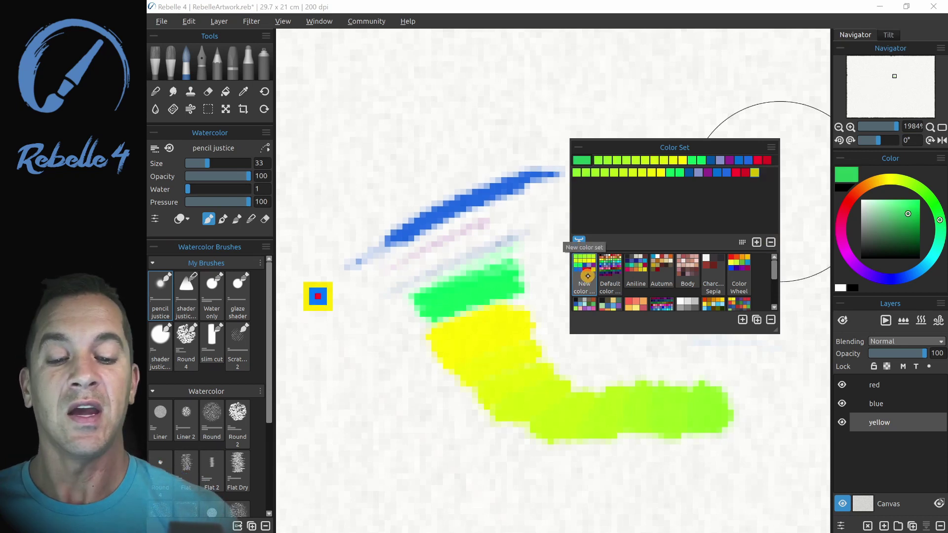
pyautogui.click(771, 320)
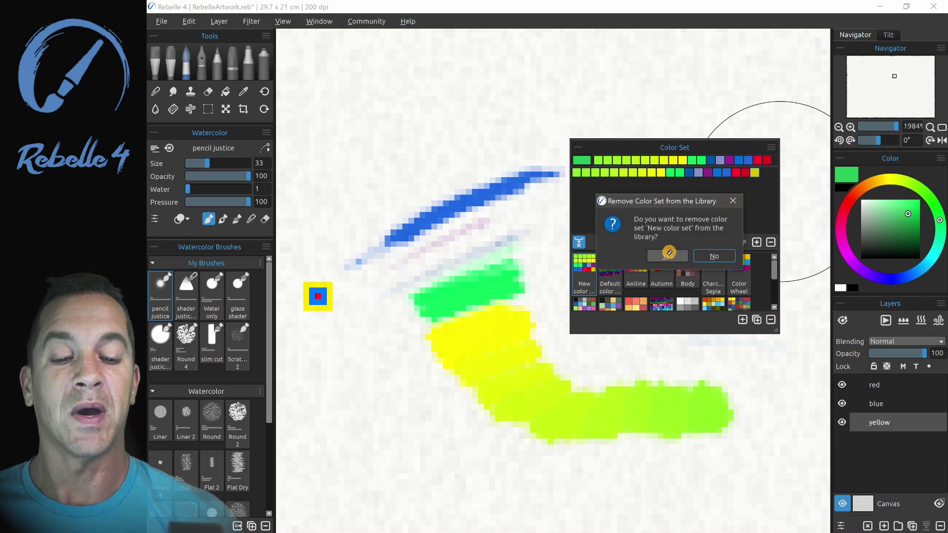
pyautogui.click(669, 254)
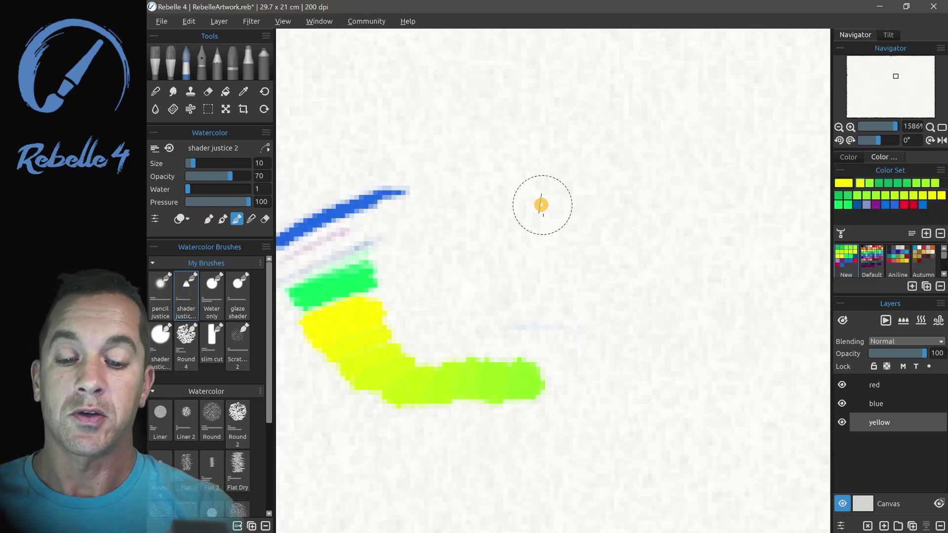
# - Paint a diagonal yellow stroke on the empty paper and blend light green from the recent colors into its lower end
pyautogui.moveTo(541, 205)
pyautogui.mouseDown()
pyautogui.moveTo(520, 206)
pyautogui.moveTo(520, 214)
pyautogui.moveTo(548, 193)
pyautogui.moveTo(548, 238)
pyautogui.moveTo(599, 264)
pyautogui.moveTo(597, 255)
pyautogui.moveTo(600, 271)
pyautogui.moveTo(636, 286)
pyautogui.moveTo(584, 260)
pyautogui.moveTo(573, 264)
pyautogui.moveTo(590, 257)
pyautogui.mouseUp()
pyautogui.click(866, 182)
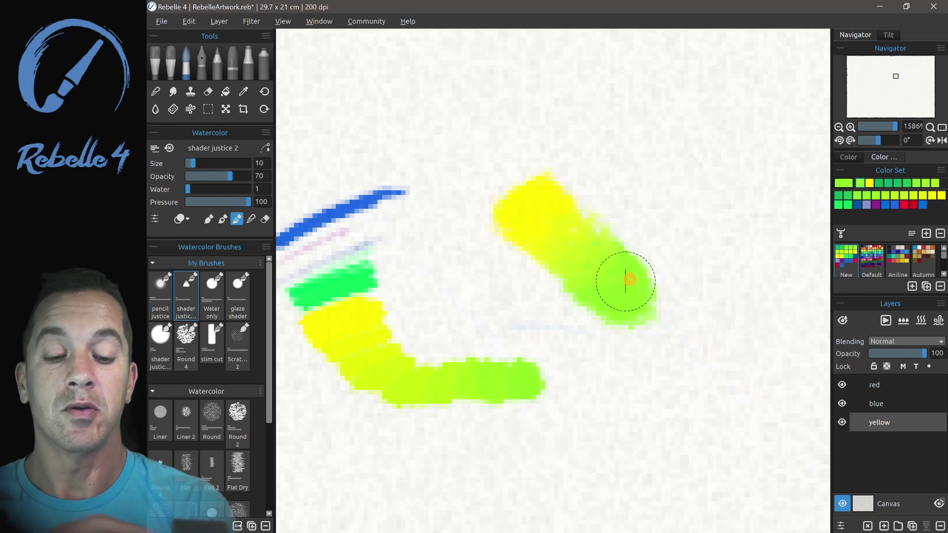
pyautogui.moveTo(628, 275)
pyautogui.mouseDown()
pyautogui.moveTo(560, 238)
pyautogui.moveTo(625, 284)
pyautogui.moveTo(551, 216)
pyautogui.moveTo(629, 280)
pyautogui.moveTo(555, 218)
pyautogui.moveTo(628, 273)
pyautogui.moveTo(626, 256)
pyautogui.moveTo(606, 264)
pyautogui.moveTo(628, 260)
pyautogui.moveTo(626, 239)
pyautogui.moveTo(606, 267)
pyautogui.moveTo(630, 239)
pyautogui.moveTo(598, 250)
pyautogui.mouseUp()
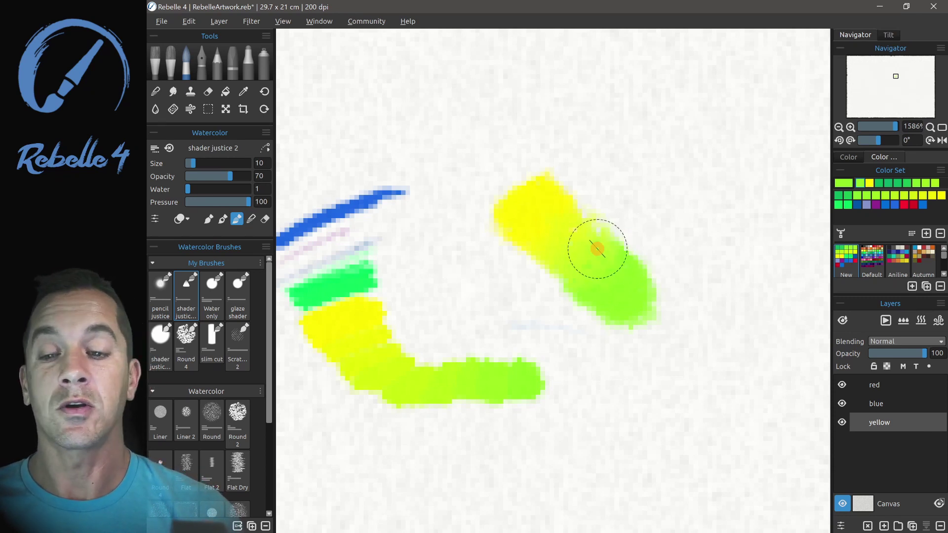
# - Review the color management preferences, including the default profile choices and the proof color settings, and close them
pyautogui.click(189, 22)
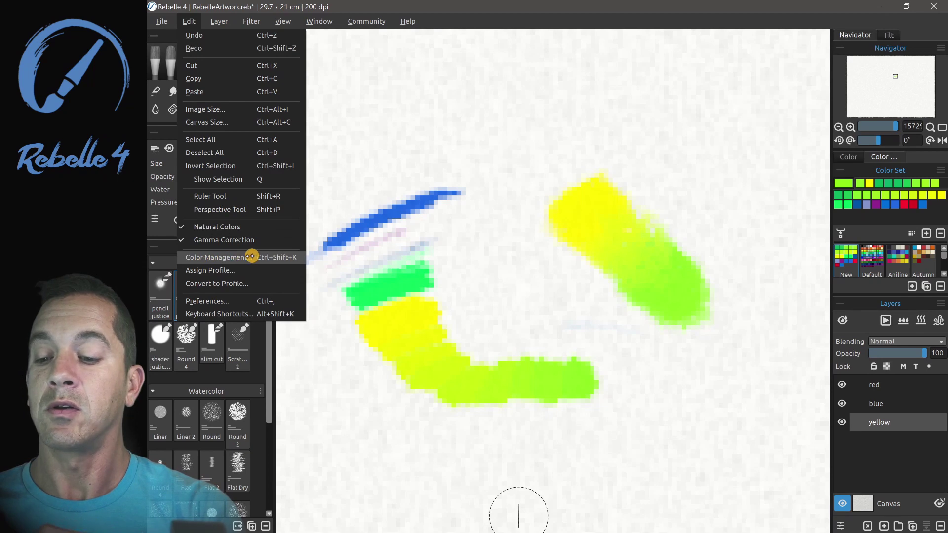
pyautogui.click(270, 257)
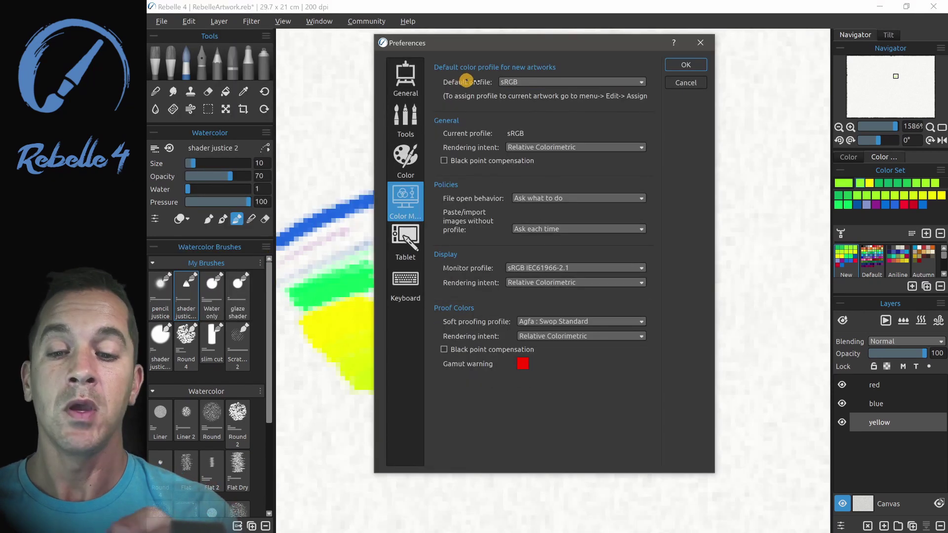
pyautogui.click(637, 81)
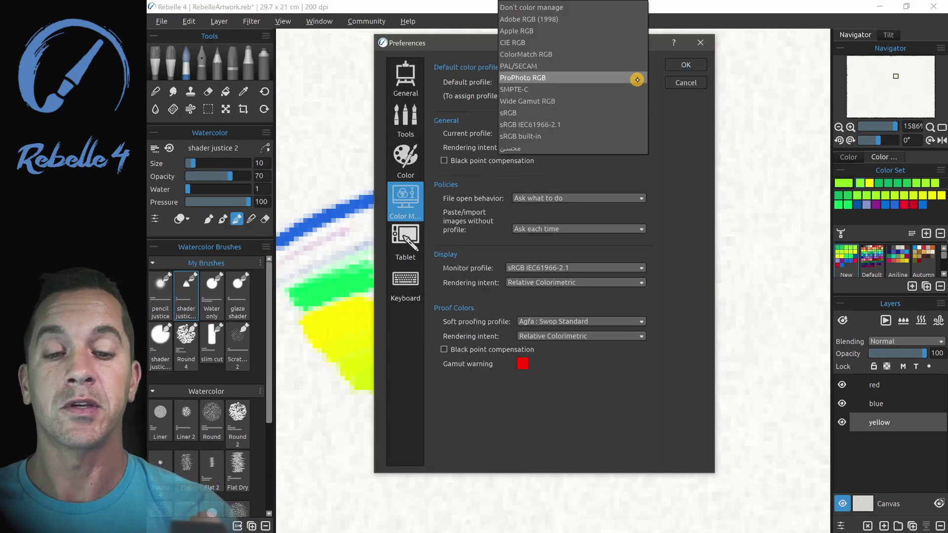
pyautogui.click(674, 125)
pyautogui.moveTo(611, 46); pyautogui.dragTo(630, 43)
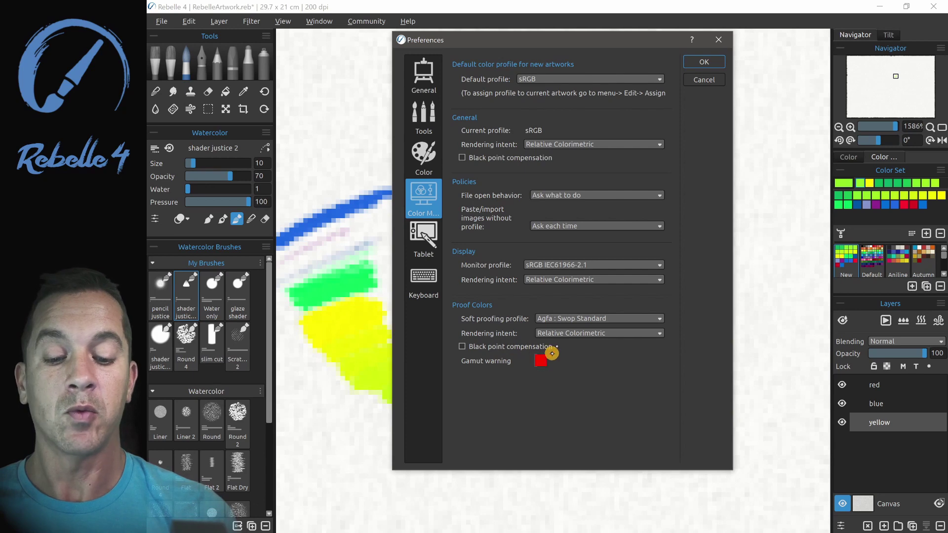
pyautogui.click(700, 62)
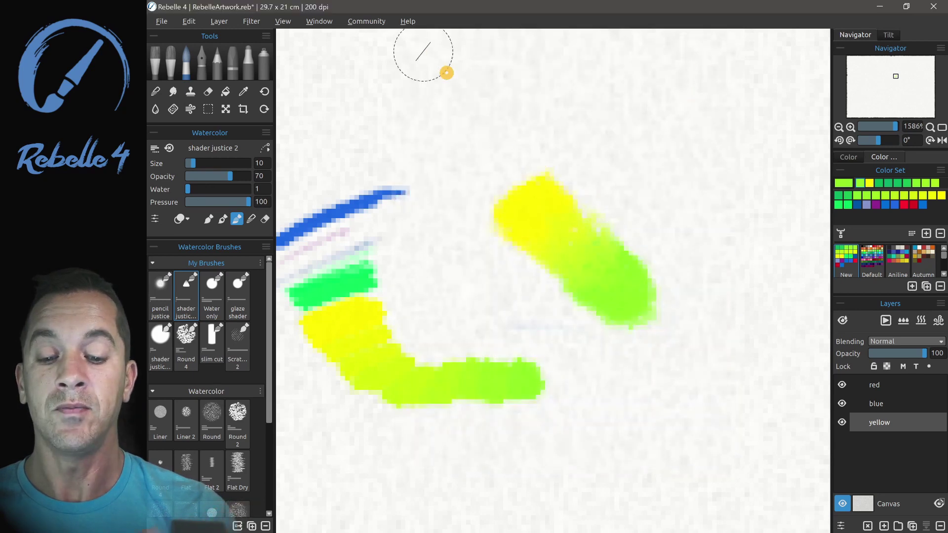
# - Turn on Proof Colors and Gamut Warning to preview the painted strokes' out-of-gamut colors
pyautogui.click(287, 21)
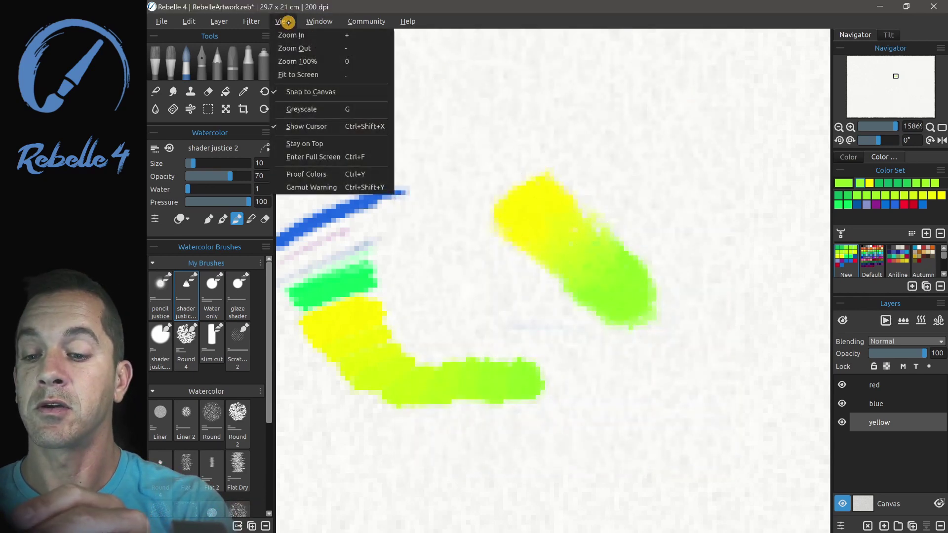
pyautogui.click(342, 175)
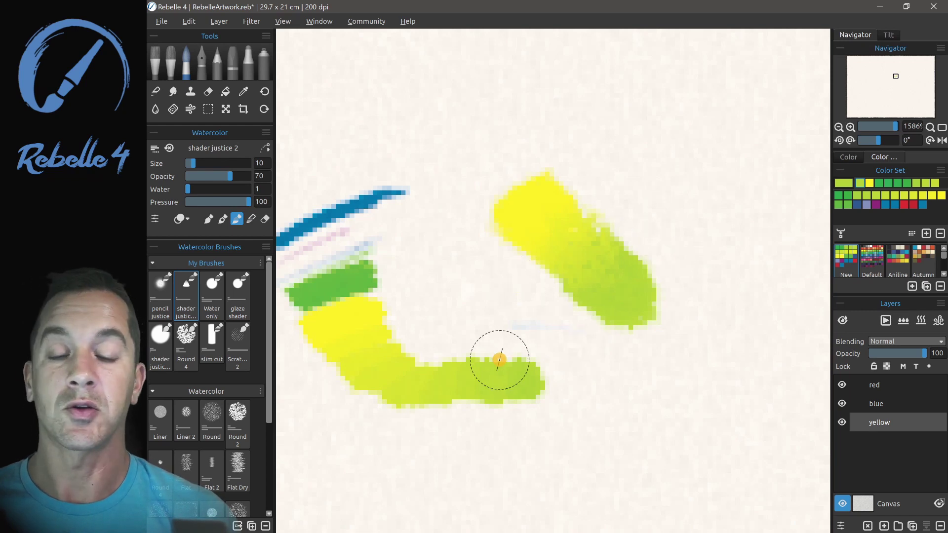
pyautogui.click(283, 22)
pyautogui.click(316, 186)
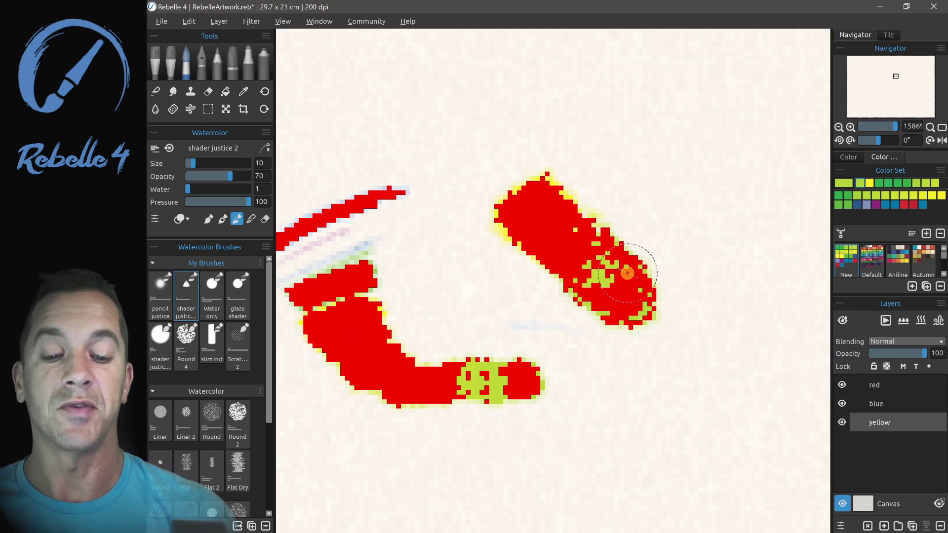
# - Turn off Proof Colors and Gamut Warning, and switch to the Pick Color tool
pyautogui.click(319, 21)
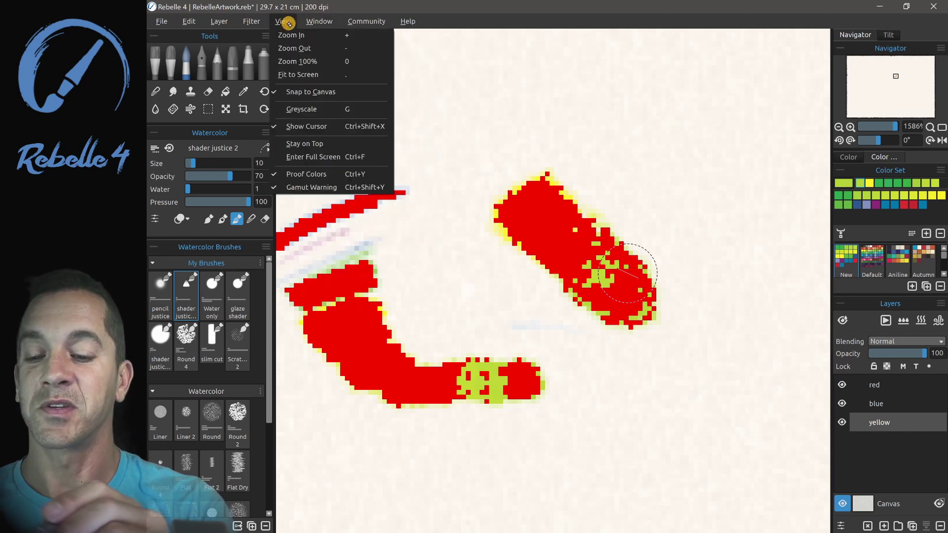
pyautogui.click(324, 171)
pyautogui.click(283, 21)
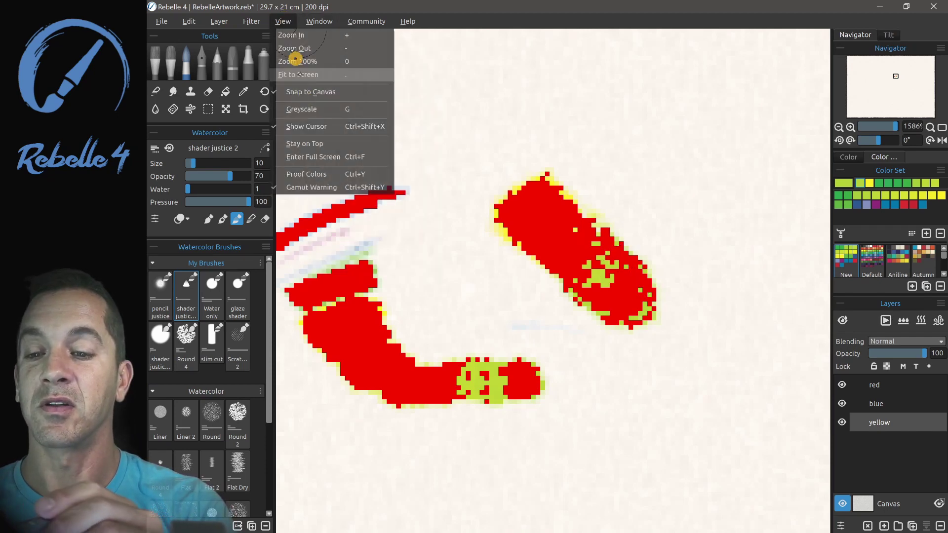
pyautogui.click(311, 186)
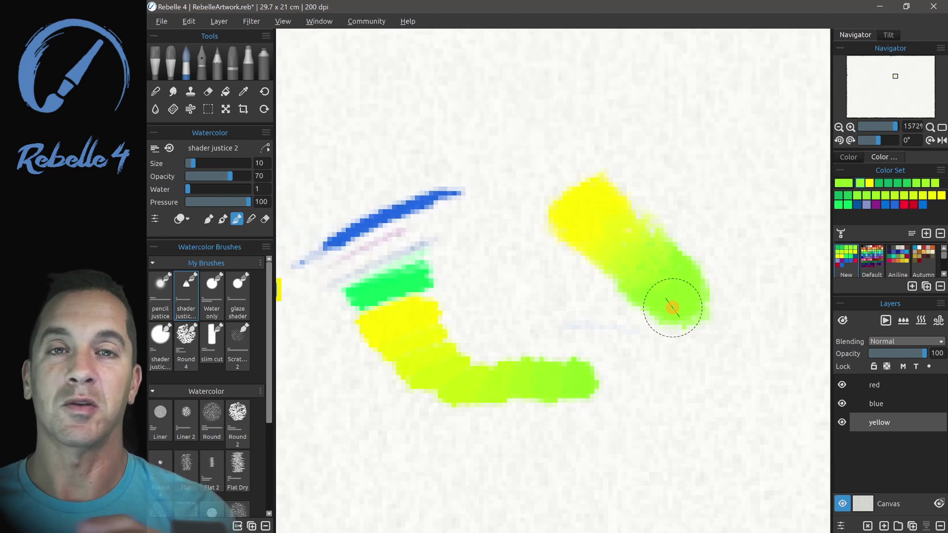
pyautogui.press('i')
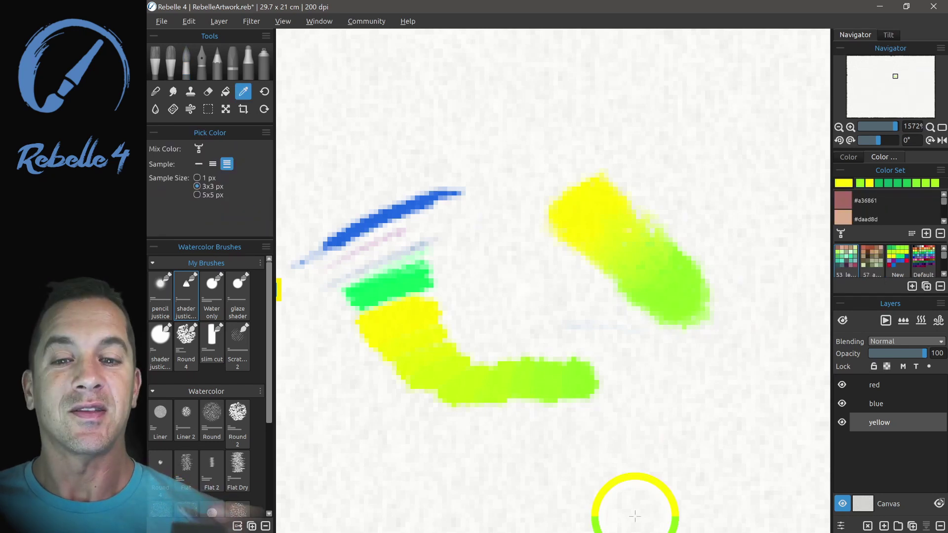